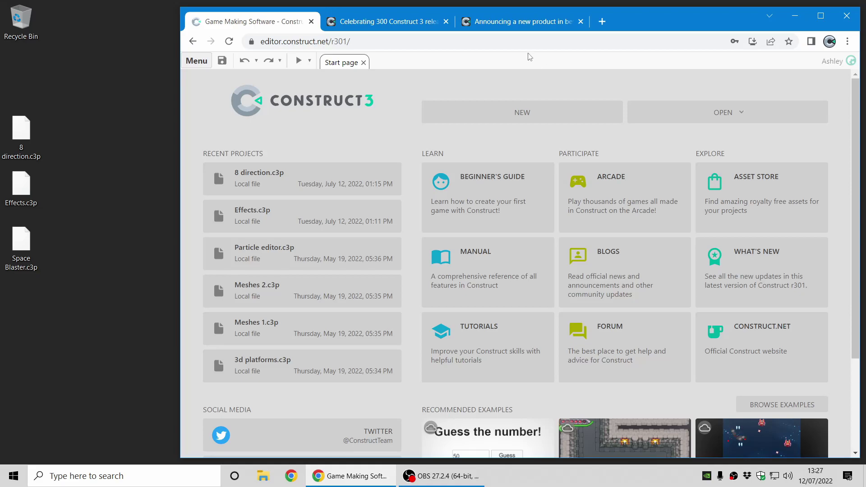
- Scroll through the 'Celebrating 300 Construct 3 releases' post, then switch to the Construct Animate beta announcement
{"action": "left_click", "coordinate": [406, 23]}
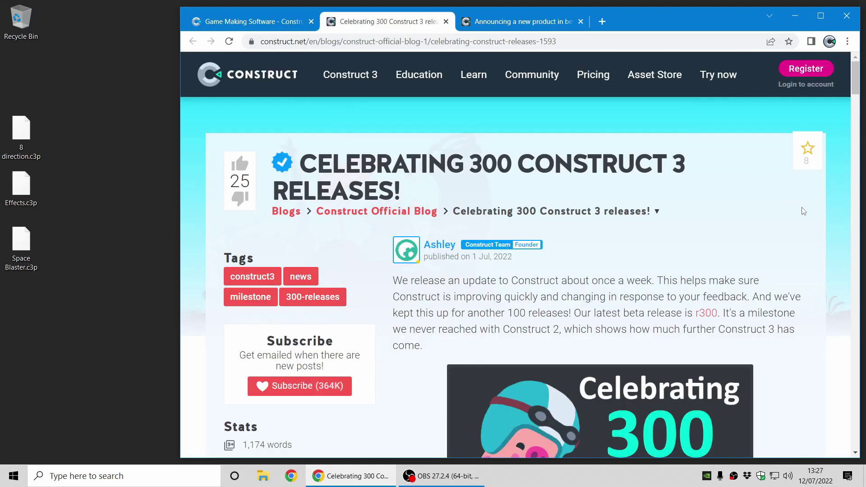
{"action": "scroll", "coordinate": [802, 215], "scroll_direction": "down", "scroll_amount": 1}
{"action": "scroll", "coordinate": [805, 222], "scroll_direction": "down", "scroll_amount": 7}
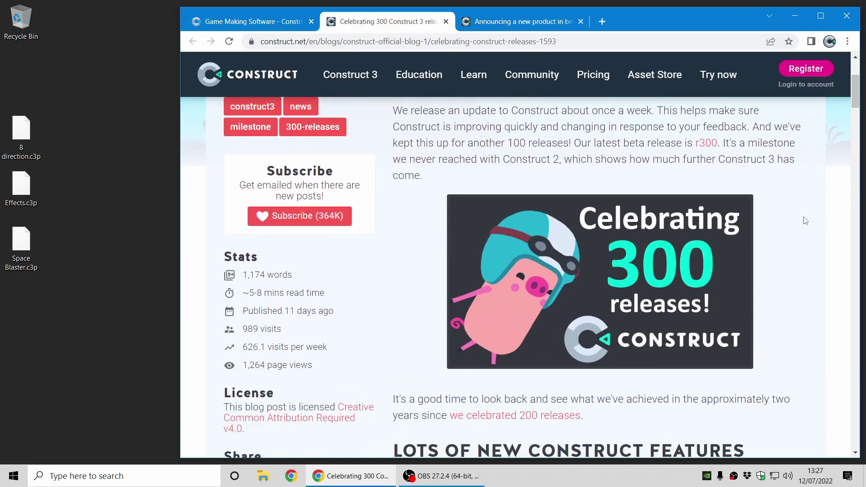
{"action": "scroll", "coordinate": [808, 210], "scroll_direction": "down", "scroll_amount": 9}
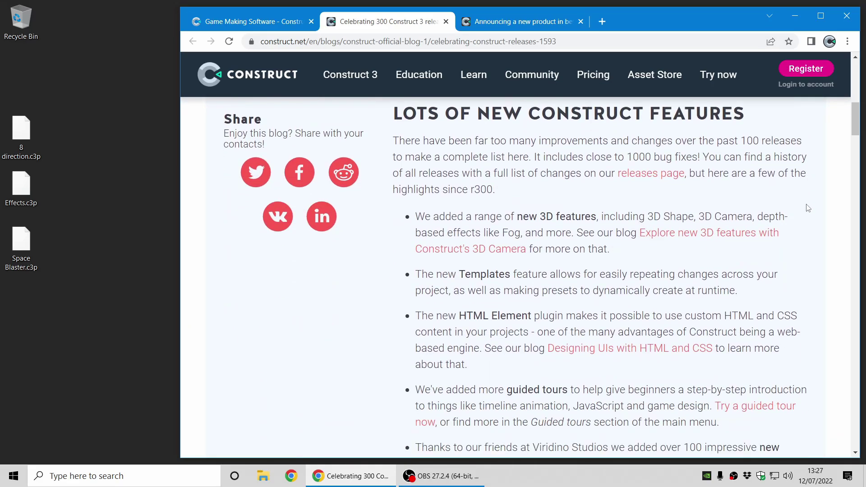
{"action": "scroll", "coordinate": [809, 205], "scroll_direction": "down", "scroll_amount": 2}
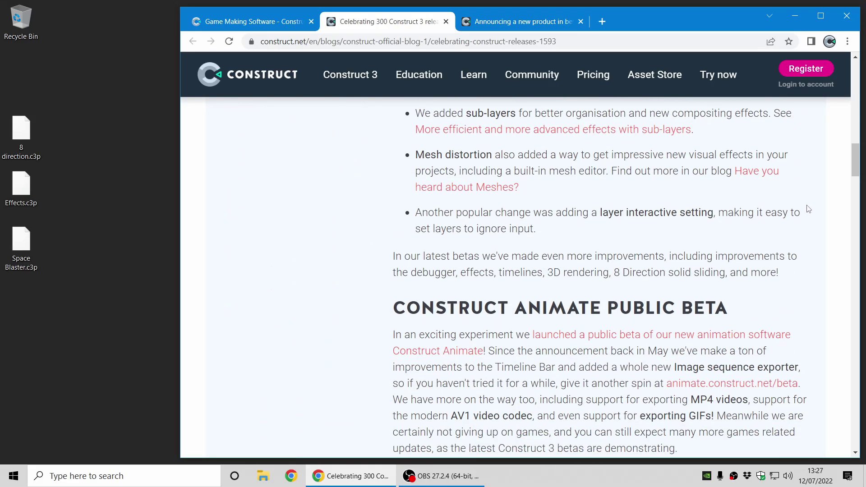
{"action": "scroll", "coordinate": [814, 227], "scroll_direction": "down", "scroll_amount": 4}
{"action": "scroll", "coordinate": [817, 232], "scroll_direction": "up", "scroll_amount": 5}
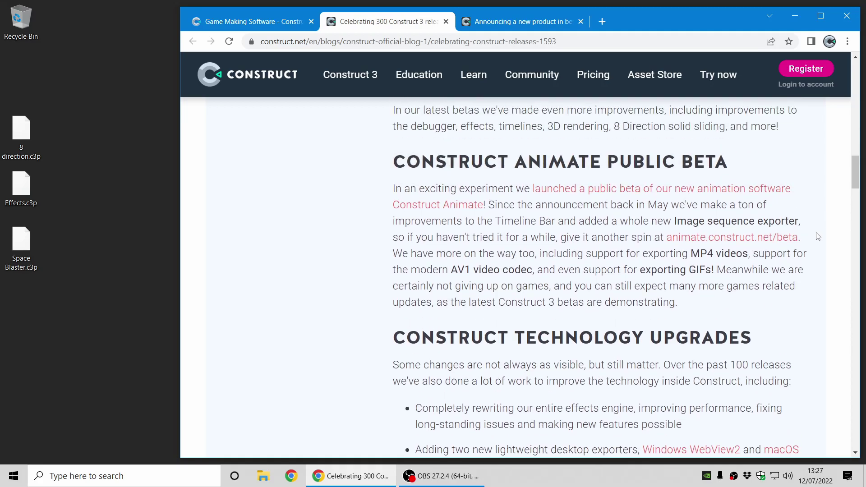
{"action": "scroll", "coordinate": [818, 237], "scroll_direction": "up", "scroll_amount": 15}
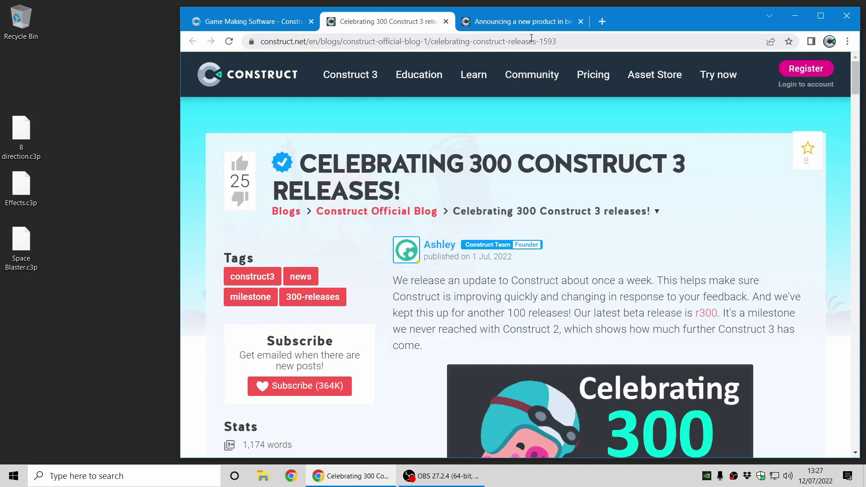
{"action": "left_click", "coordinate": [533, 21]}
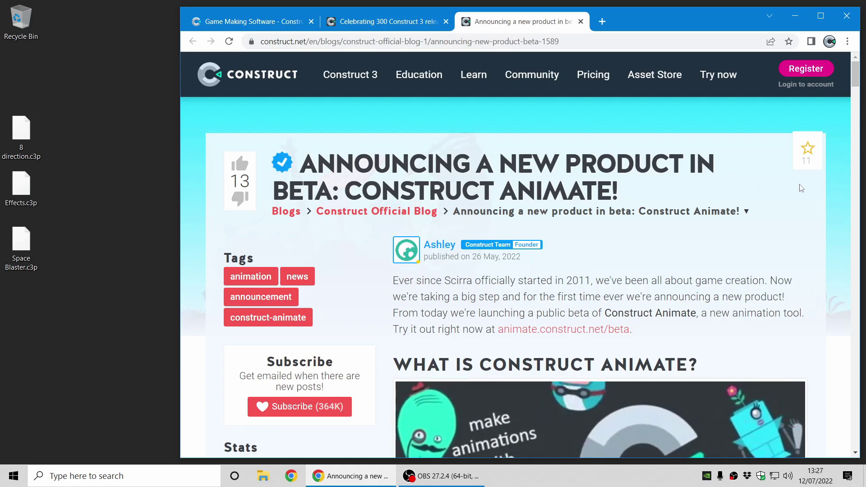
{"action": "scroll", "coordinate": [826, 280], "scroll_direction": "down", "scroll_amount": 3}
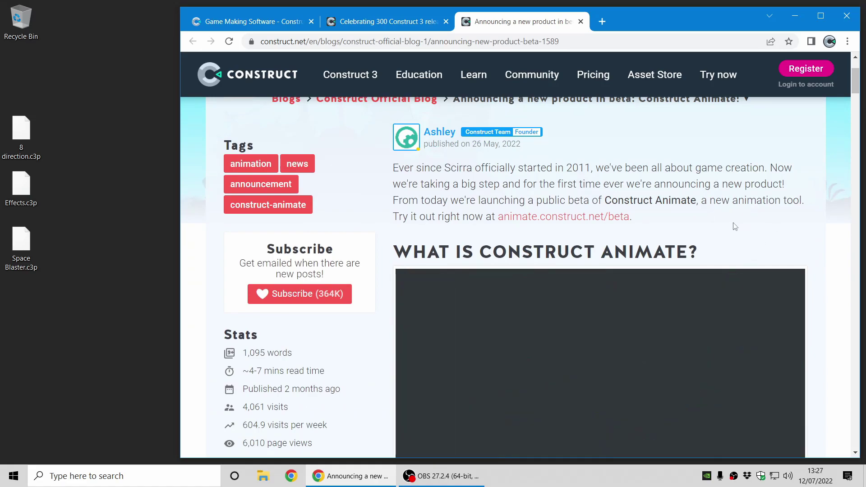
- Launch the Construct Animate beta, open the Animated Splash example, and play its timeline
{"action": "left_click", "coordinate": [570, 221]}
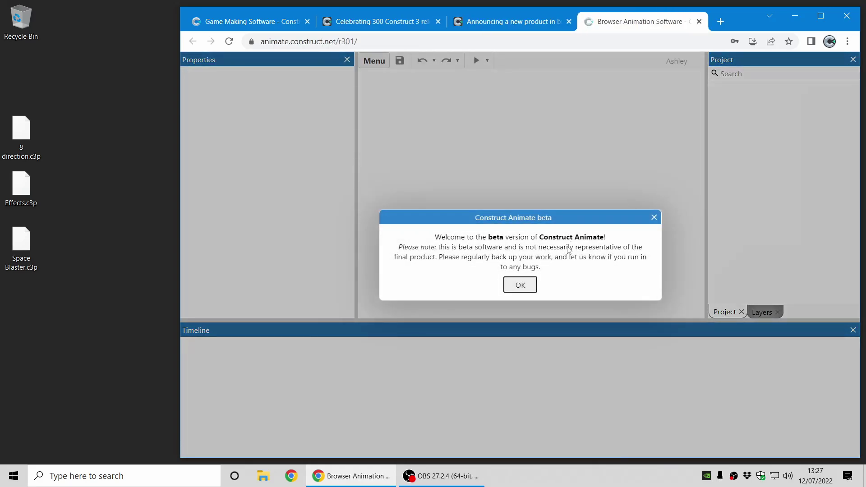
{"action": "left_click", "coordinate": [520, 284]}
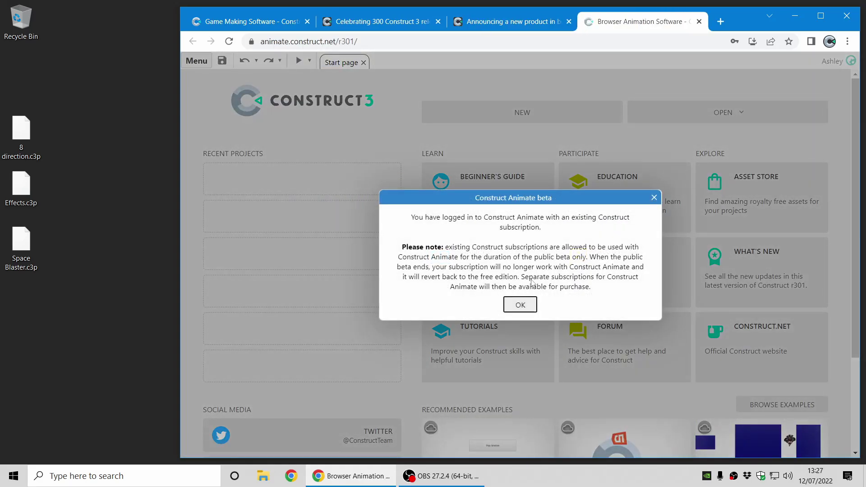
{"action": "left_click", "coordinate": [520, 306]}
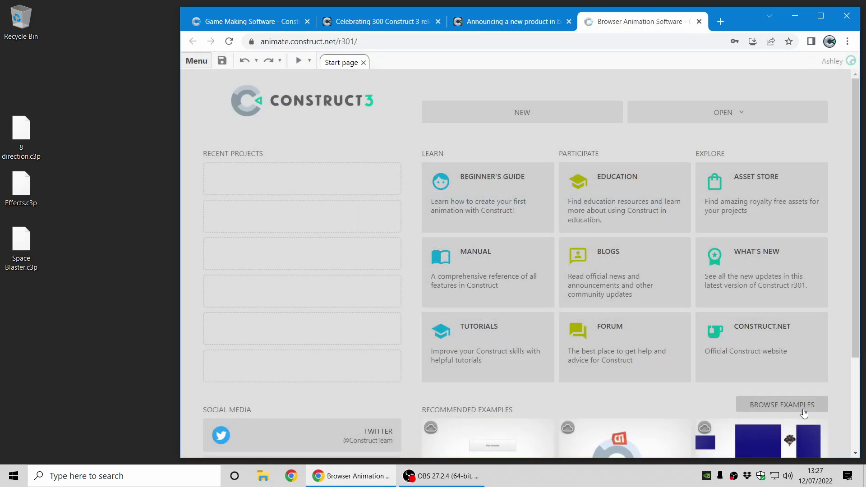
{"action": "left_click", "coordinate": [804, 406]}
{"action": "left_click", "coordinate": [454, 146]}
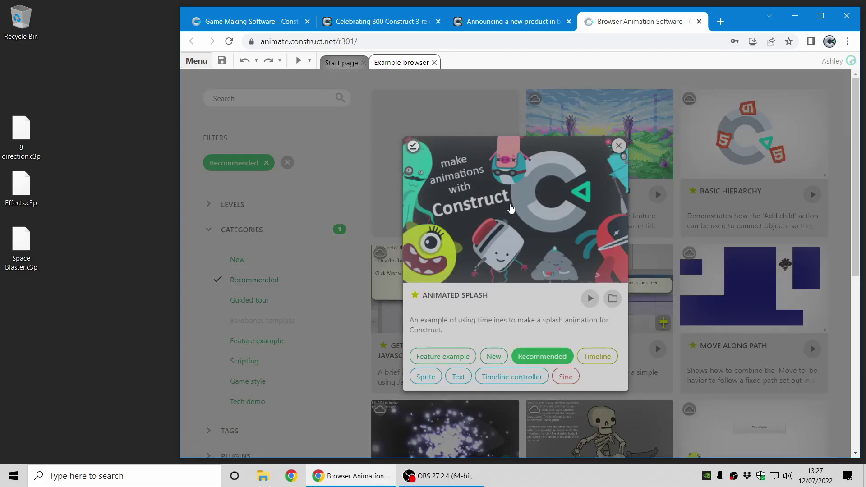
{"action": "left_click", "coordinate": [535, 246]}
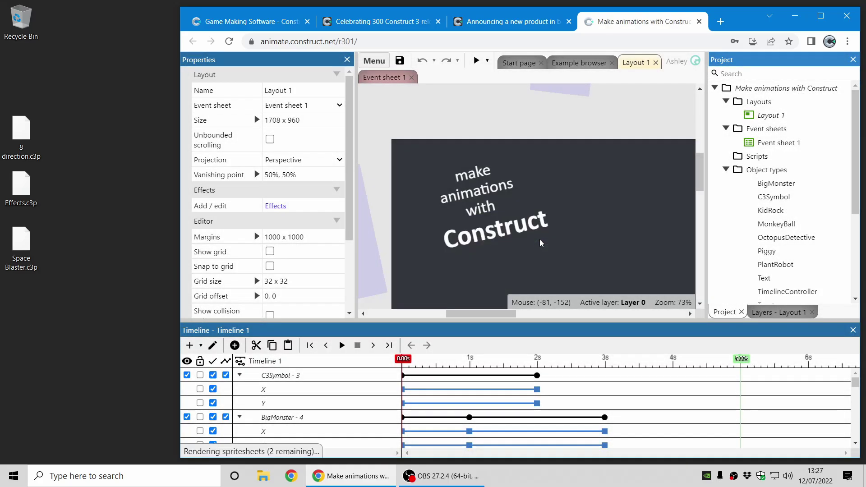
{"action": "left_click", "coordinate": [342, 346]}
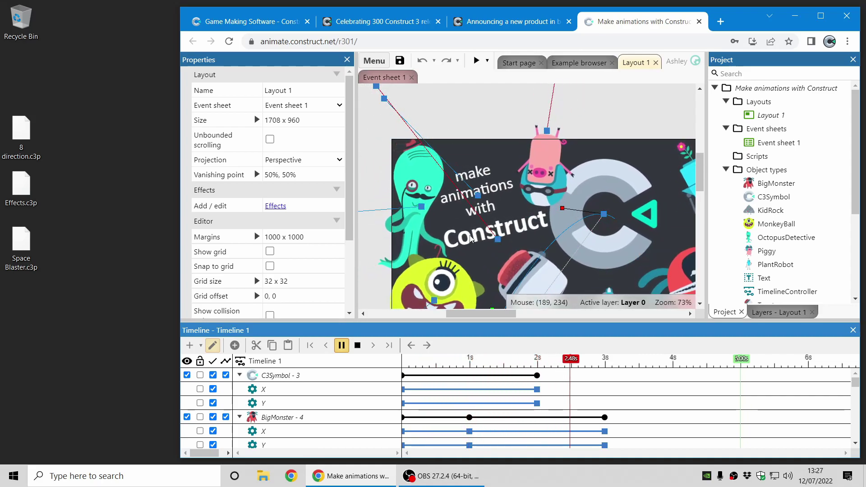
{"action": "left_click", "coordinate": [357, 346]}
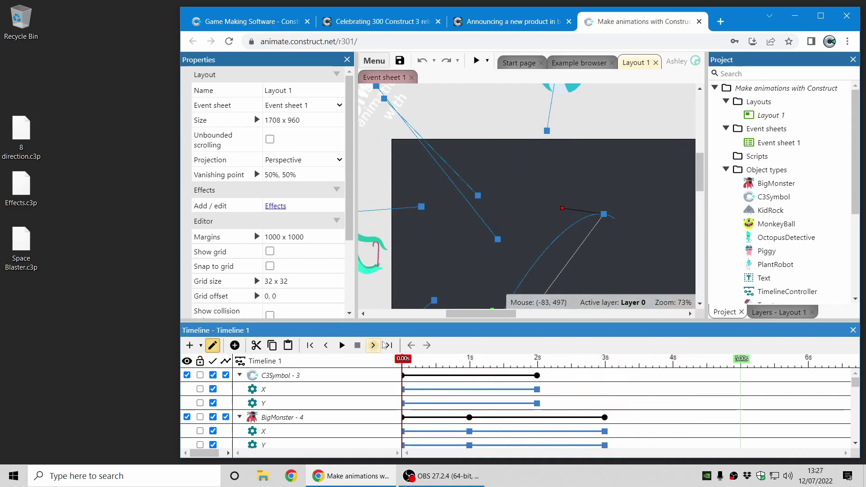
- Look at the video file and image sequence export options, then cancel without exporting
{"action": "left_click", "coordinate": [374, 60]}
{"action": "mouse_move", "coordinate": [405, 85]}
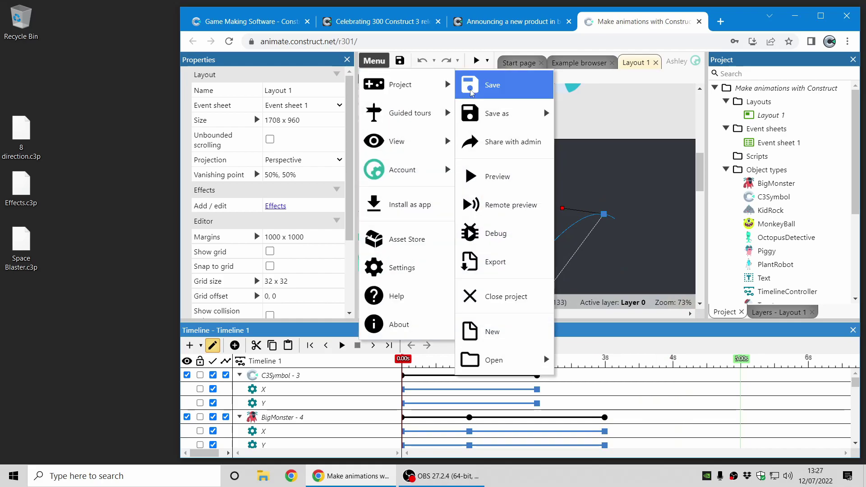
{"action": "left_click", "coordinate": [510, 268]}
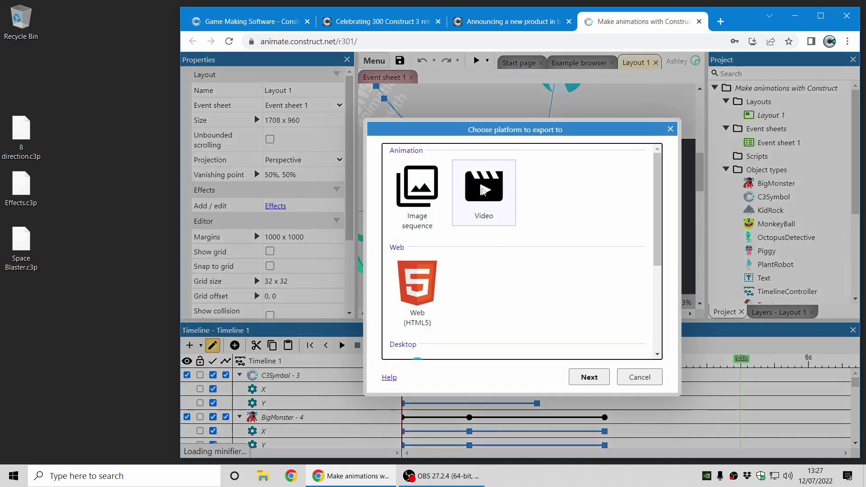
{"action": "left_click", "coordinate": [484, 190]}
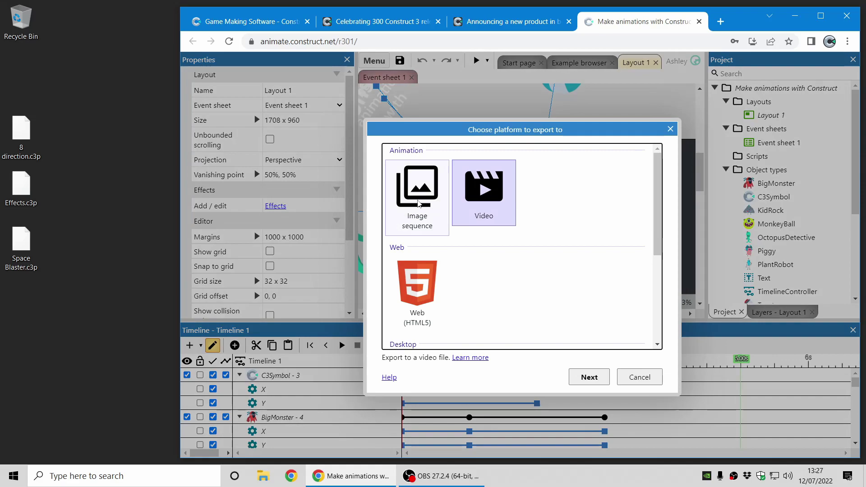
{"action": "left_click", "coordinate": [418, 194]}
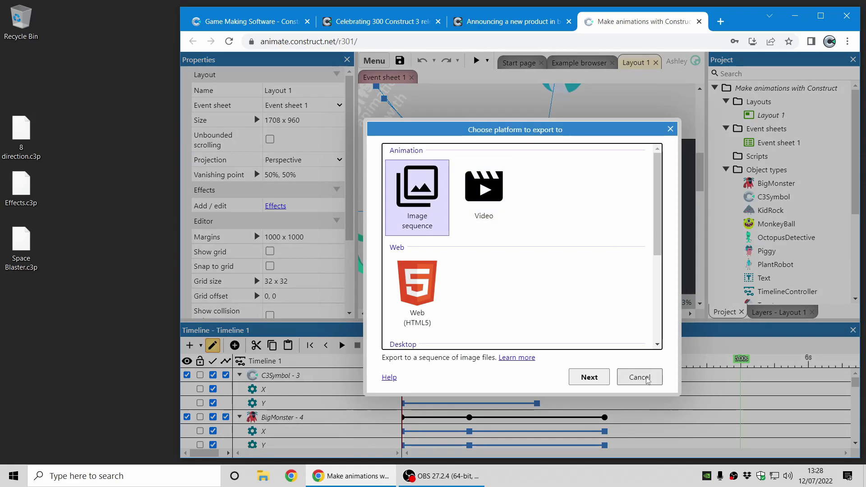
{"action": "left_click", "coordinate": [640, 378]}
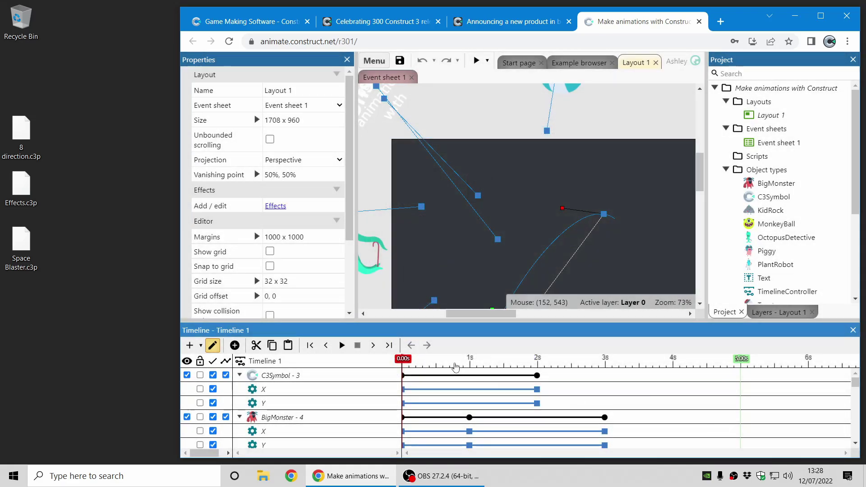
- Scrub the playhead to 1, 2.40, 0.70 and 2.50 seconds and select BigMonster's 3s keyframe
{"action": "left_click", "coordinate": [471, 360]}
{"action": "left_click_drag", "start_coordinate": [473, 364], "coordinate": [564, 369]}
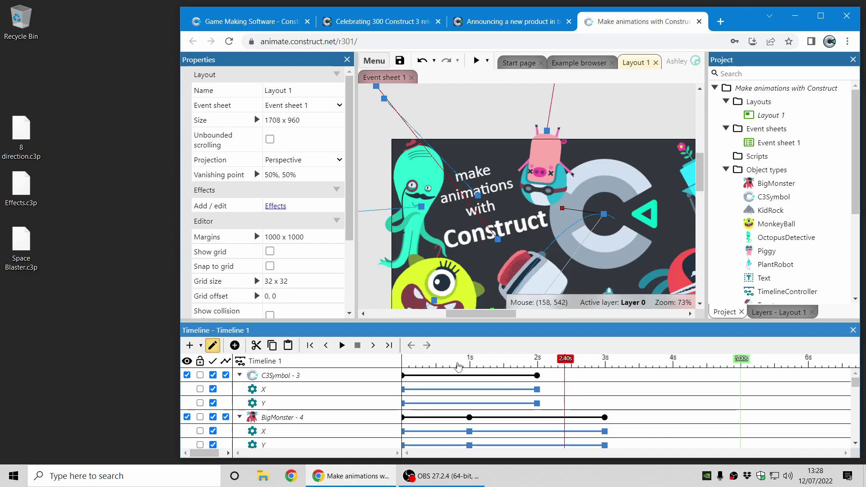
{"action": "left_click", "coordinate": [450, 364]}
{"action": "left_click_drag", "start_coordinate": [597, 391], "coordinate": [622, 433]}
{"action": "left_click", "coordinate": [572, 360]}
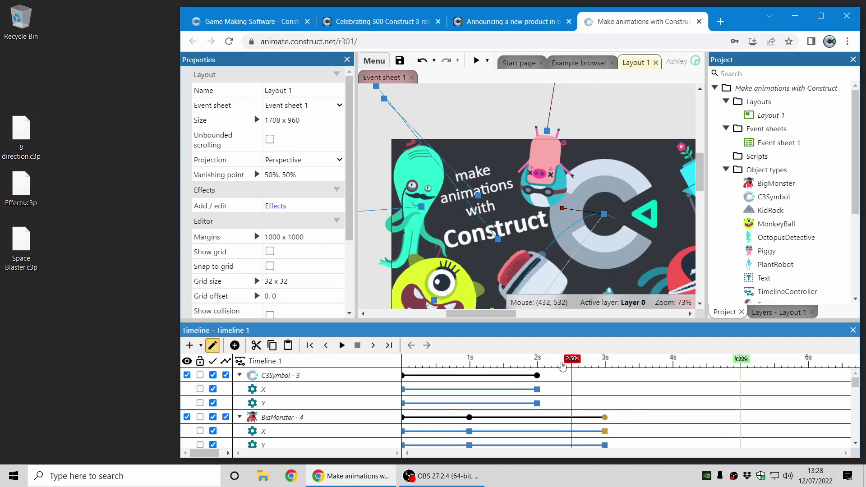
- Replay the animation from the start, then start closing the Construct Animate tab with Ctrl+W
{"action": "left_click", "coordinate": [311, 346]}
{"action": "left_click", "coordinate": [342, 346]}
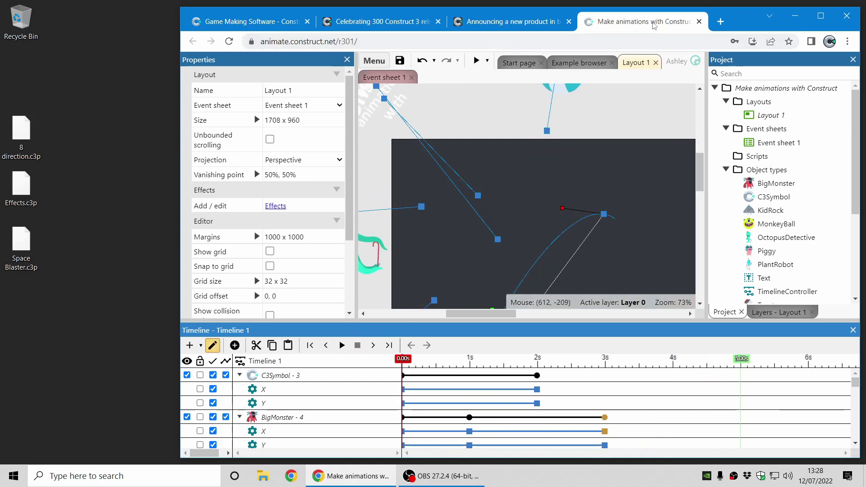
{"action": "key", "text": "ctrl+w"}
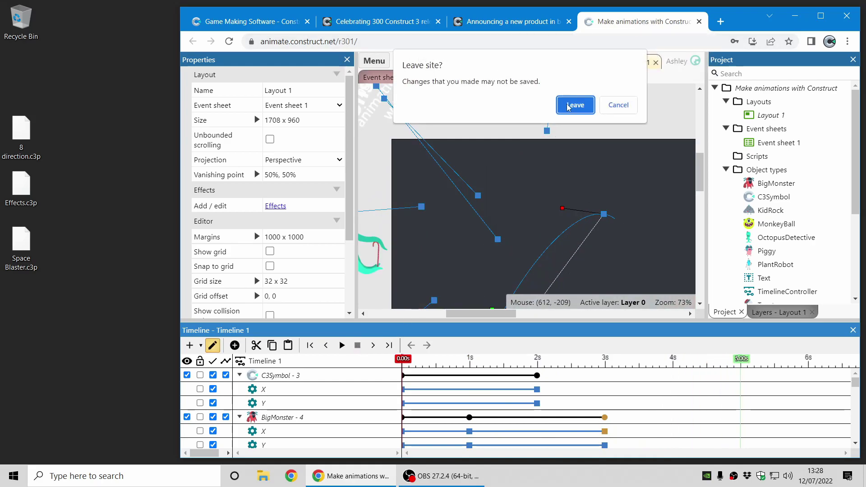
- Leave Construct Animate, close the blog tabs, and bring up Chrome's main menu over the start page
{"action": "left_click", "coordinate": [575, 105]}
{"action": "key", "text": "ctrl+w"}
{"action": "key", "text": "ctrl+w"}
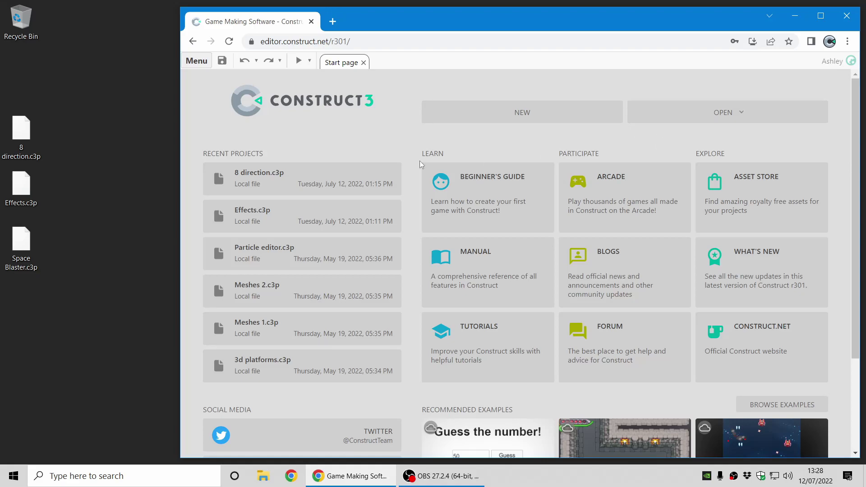
{"action": "left_click", "coordinate": [27, 130]}
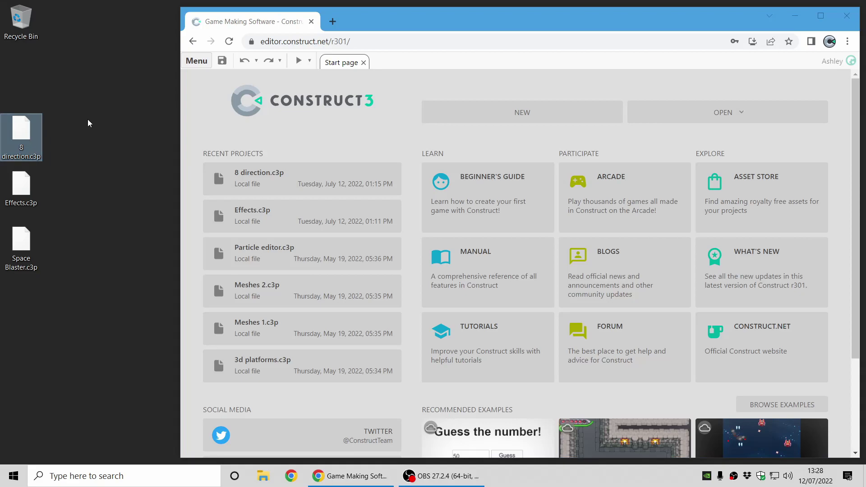
{"action": "left_click", "coordinate": [775, 79]}
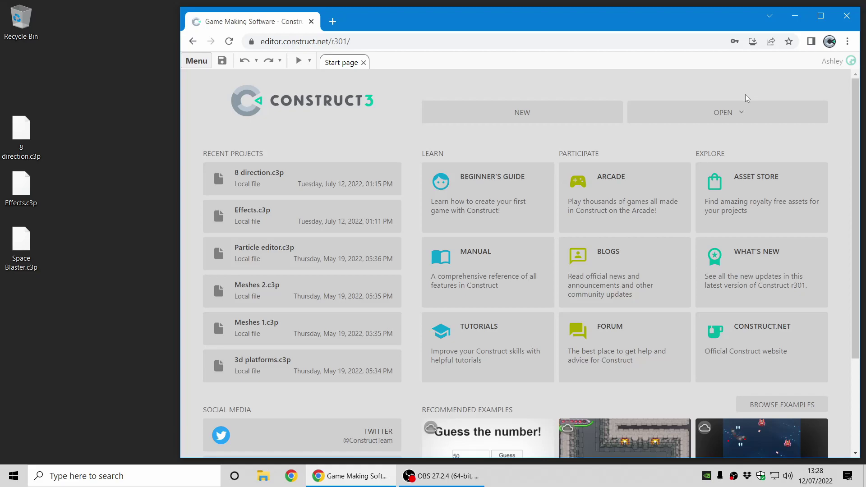
{"action": "left_click", "coordinate": [848, 41]}
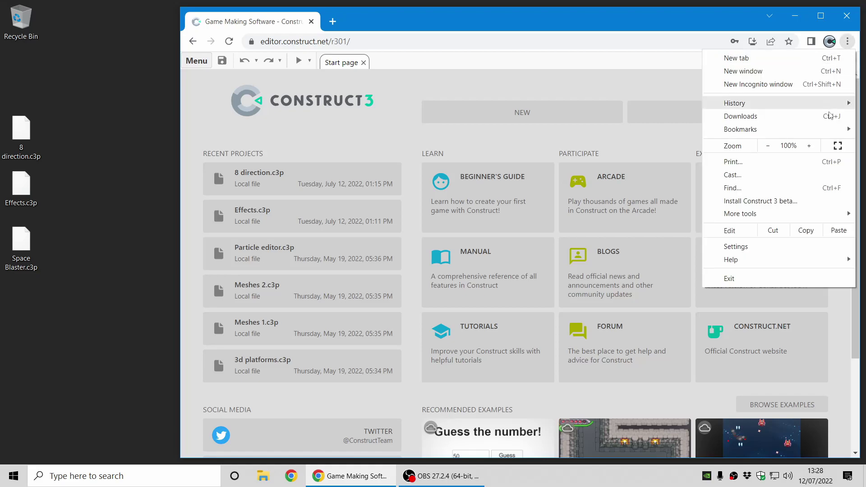
- Install Construct 3 beta as a desktop app and close the leftover browser window
{"action": "left_click", "coordinate": [788, 202]}
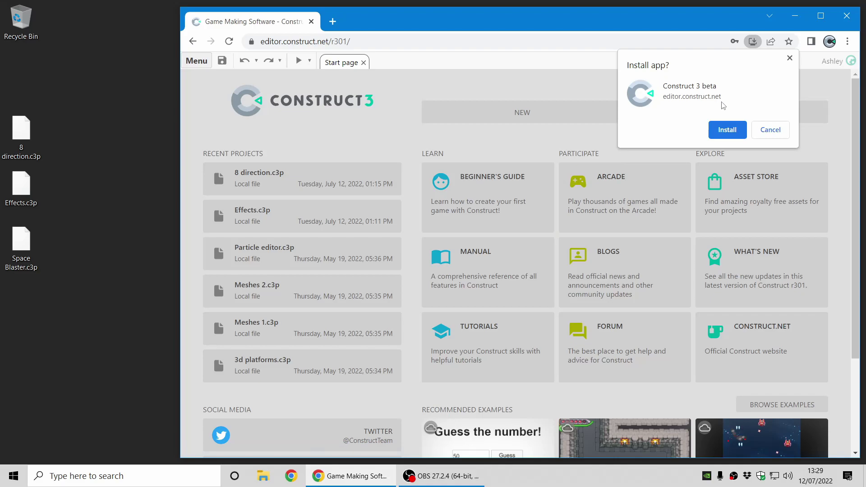
{"action": "left_click", "coordinate": [737, 131]}
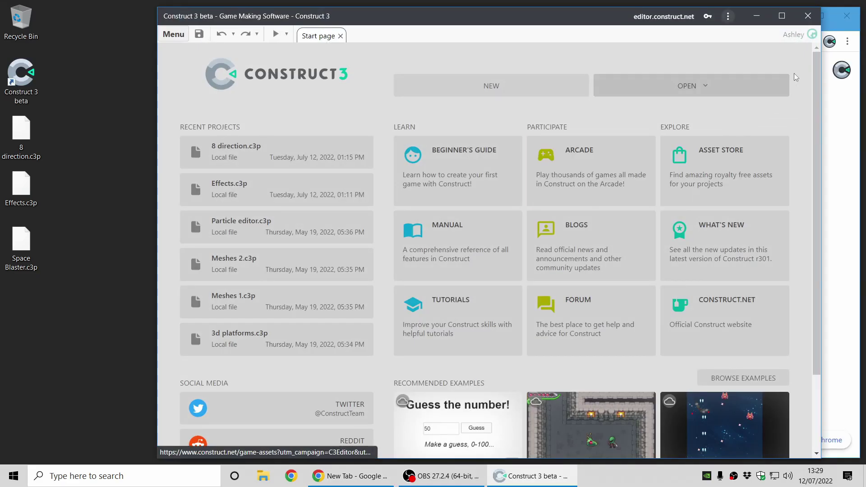
{"action": "left_click", "coordinate": [847, 16]}
- Close the Construct 3 app window and open 8 direction.c3p from the desktop
{"action": "left_click_drag", "start_coordinate": [496, 22], "coordinate": [531, 19]}
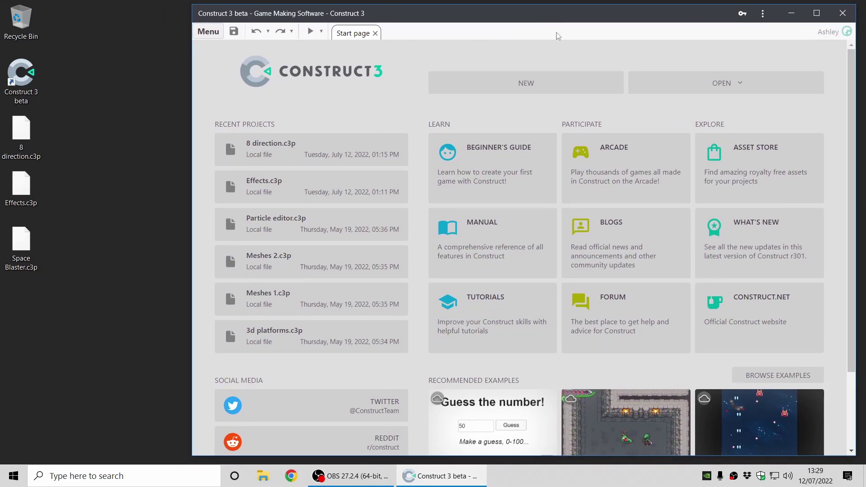
{"action": "left_click", "coordinate": [843, 17]}
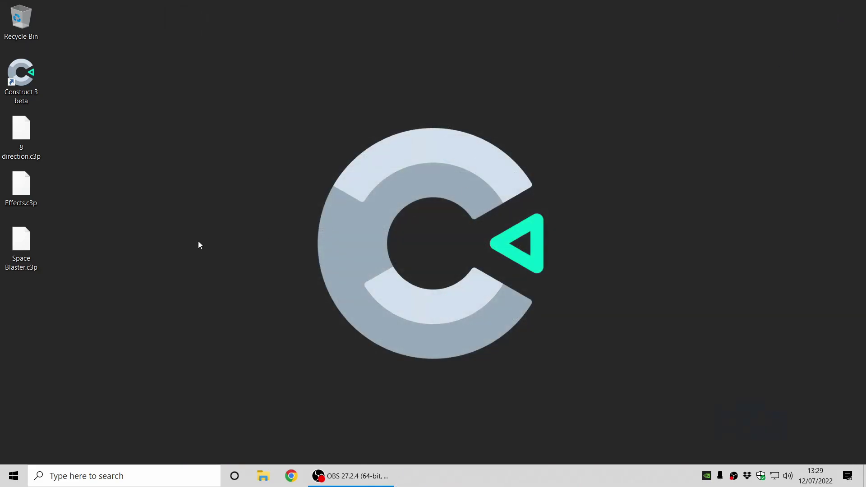
{"action": "double_click", "coordinate": [27, 133]}
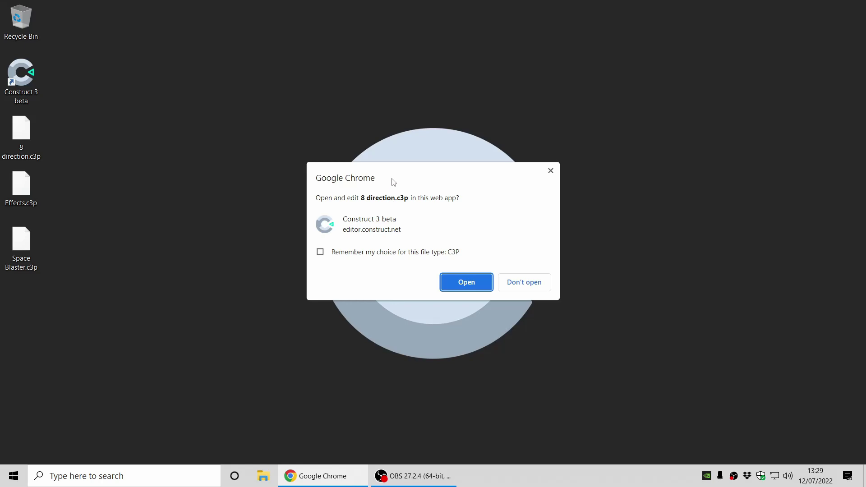
- Open 8 direction.c3p in the Construct 3 app, remembering that app for C3P files
{"action": "left_click", "coordinate": [429, 255]}
{"action": "left_click", "coordinate": [467, 285]}
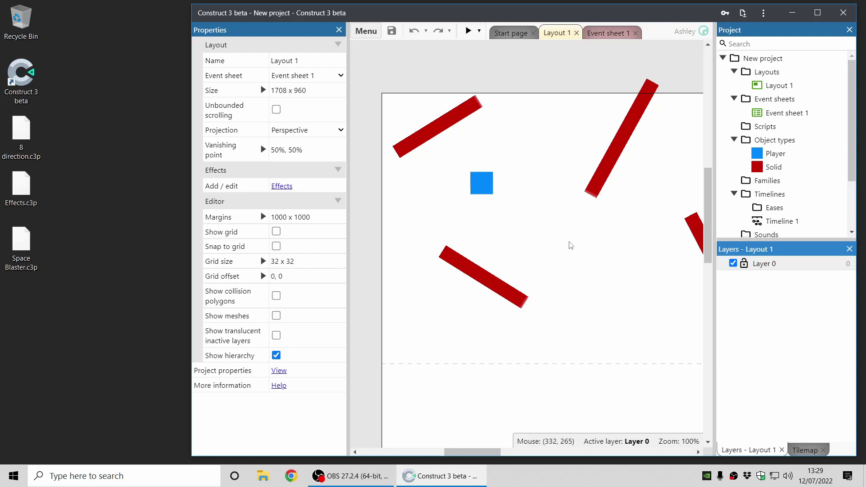
- Untick Allow sliding on the Player sprite's 8Direction behavior and launch a layout preview
{"action": "left_click", "coordinate": [482, 185]}
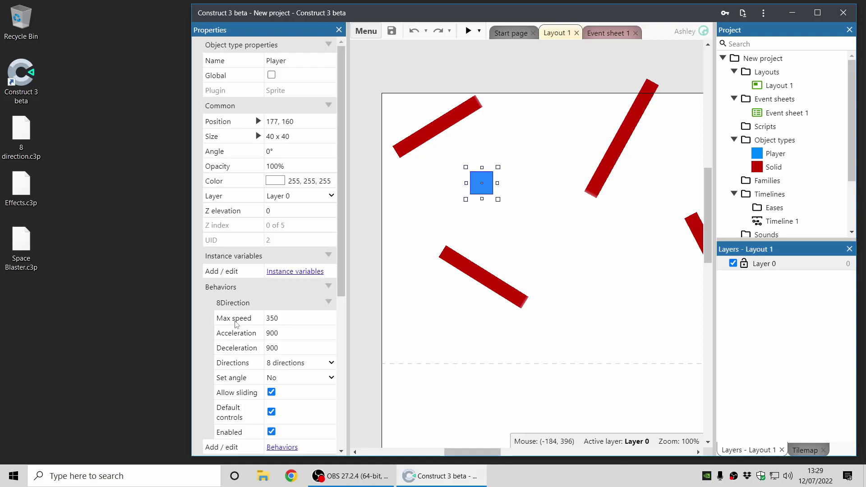
{"action": "scroll", "coordinate": [209, 322], "scroll_direction": "down", "scroll_amount": 3}
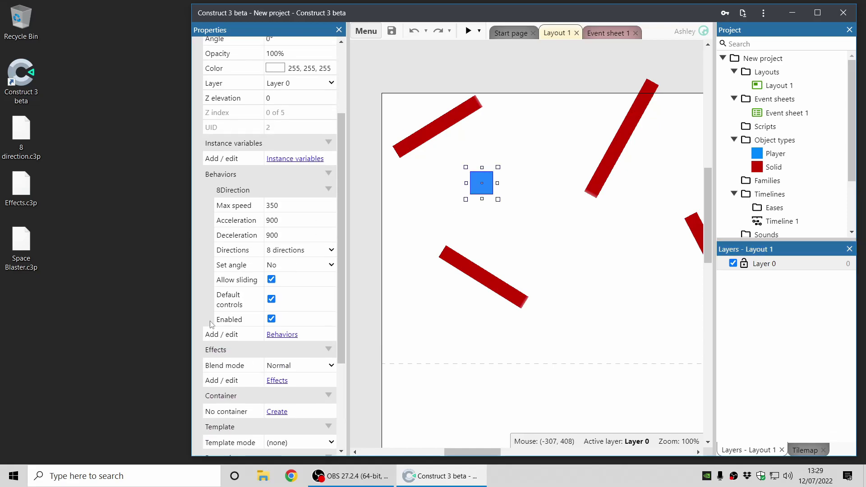
{"action": "left_click", "coordinate": [272, 280]}
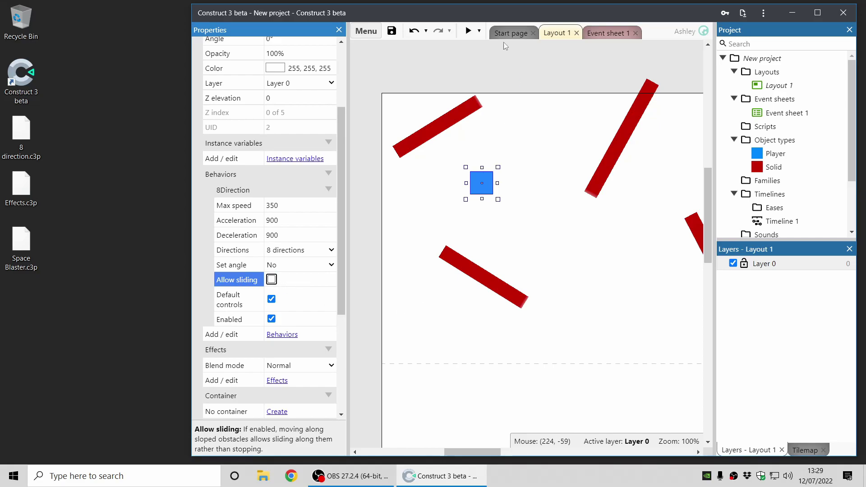
{"action": "left_click", "coordinate": [468, 31]}
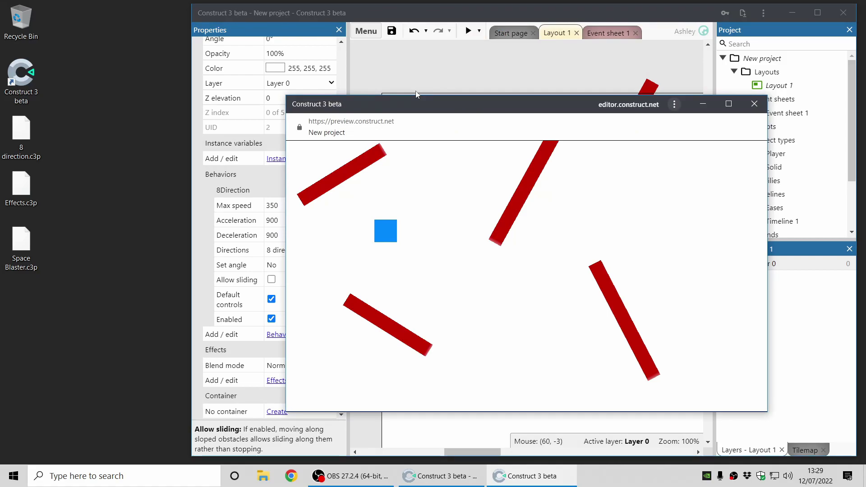
- Drive the blue Player with the arrow keys into the angled red Solid walls
{"action": "key", "text": "Right"}
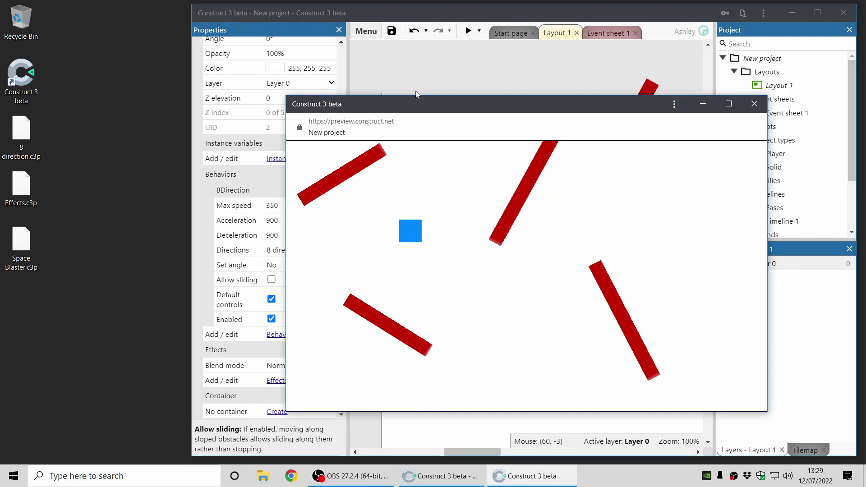
{"action": "key", "text": "Left"}
{"action": "key", "text": "Down"}
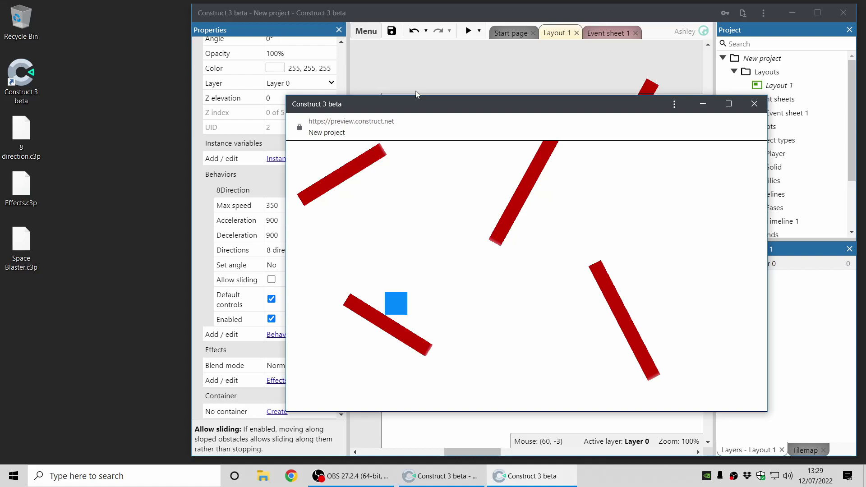
{"action": "key", "text": "Right"}
{"action": "key", "text": "Left"}
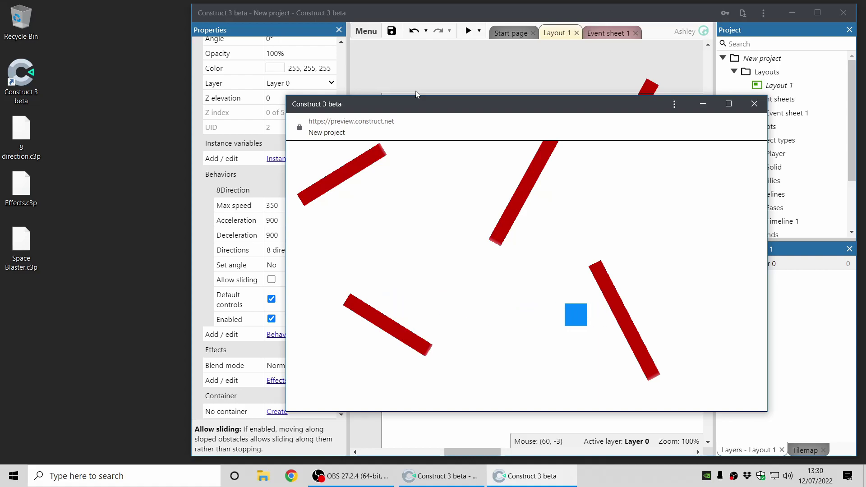
{"action": "key", "text": "Up"}
{"action": "key", "text": "Down"}
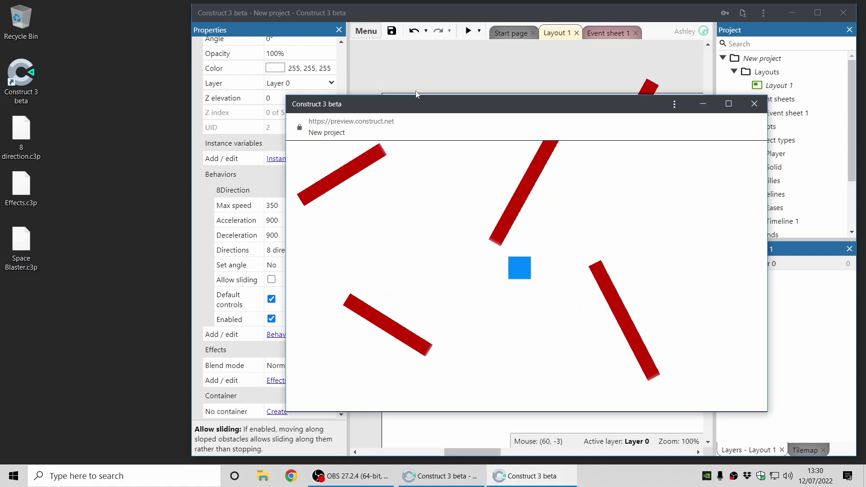
{"action": "key", "text": "Left"}
{"action": "key", "text": "Up"}
{"action": "key", "text": "Right"}
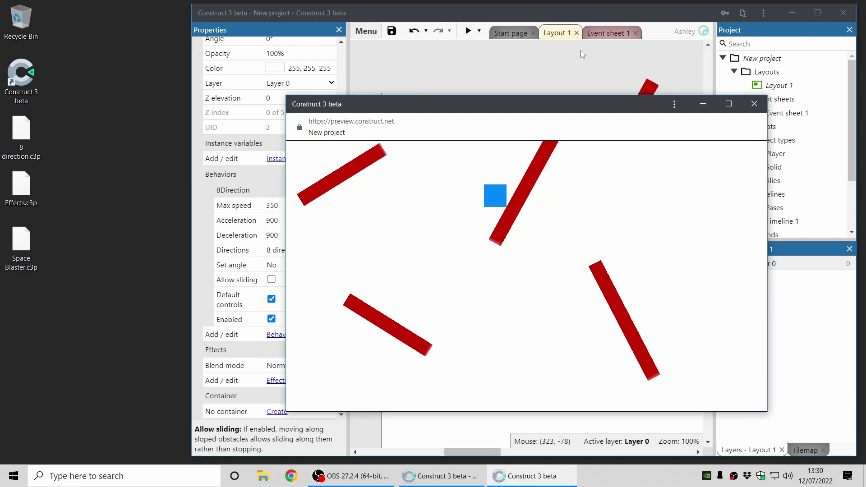
- Close the preview, re-tick Allow sliding for the Player, and start a new preview
{"action": "left_click", "coordinate": [760, 110]}
{"action": "left_click", "coordinate": [271, 280]}
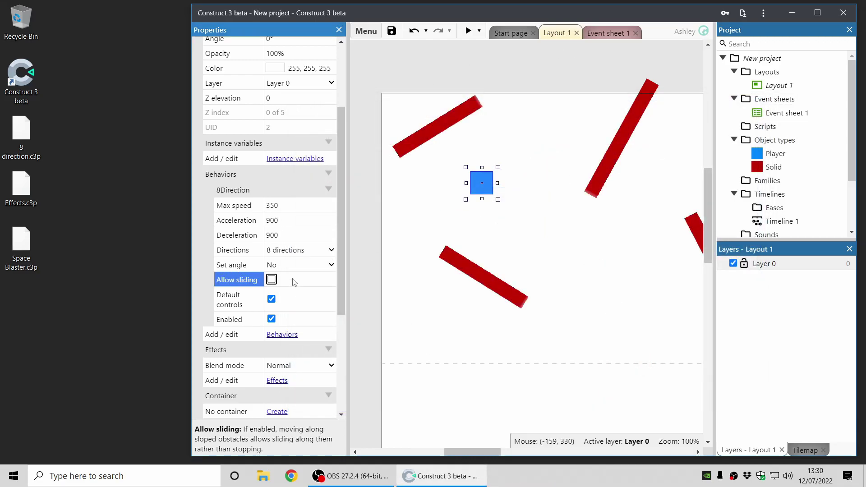
{"action": "left_click", "coordinate": [469, 30]}
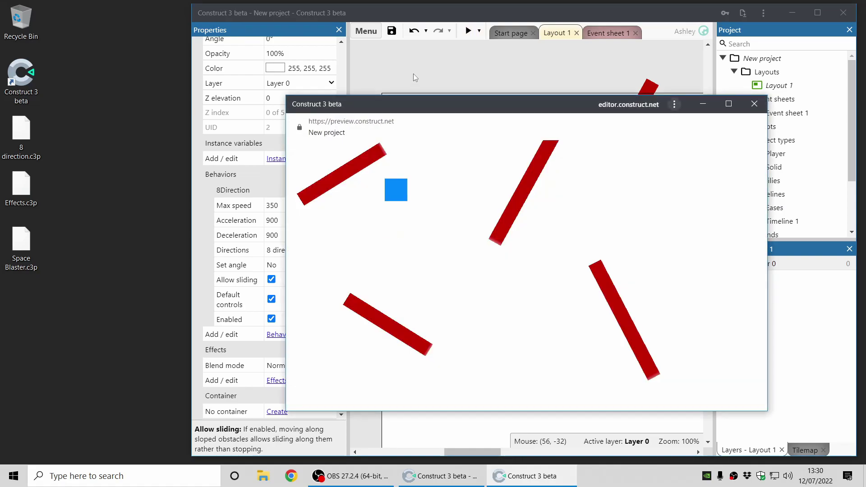
- Steer the Player with the arrow keys against the sloped red walls so it slides along them
{"action": "key", "text": "Right"}
{"action": "key", "text": "Up"}
{"action": "key", "text": "Down"}
{"action": "key", "text": "Left"}
{"action": "key", "text": "Down"}
{"action": "key", "text": "Left"}
{"action": "key", "text": "Up"}
{"action": "key", "text": "Right"}
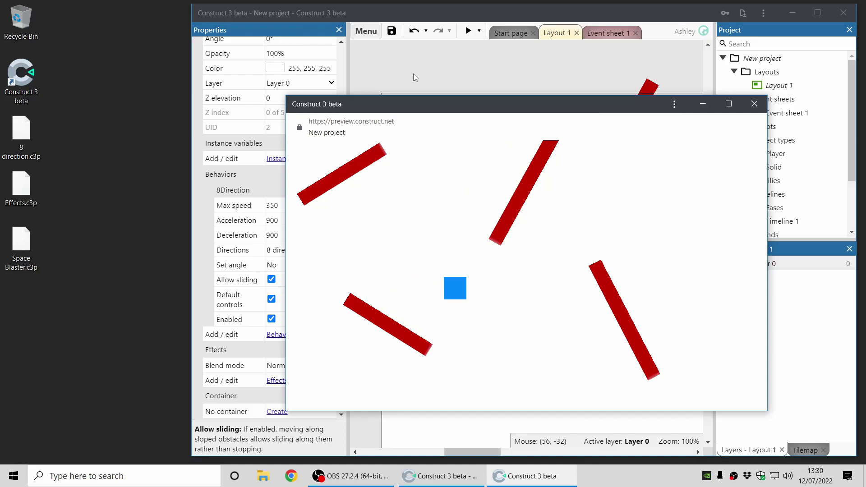
{"action": "key", "text": "Up"}
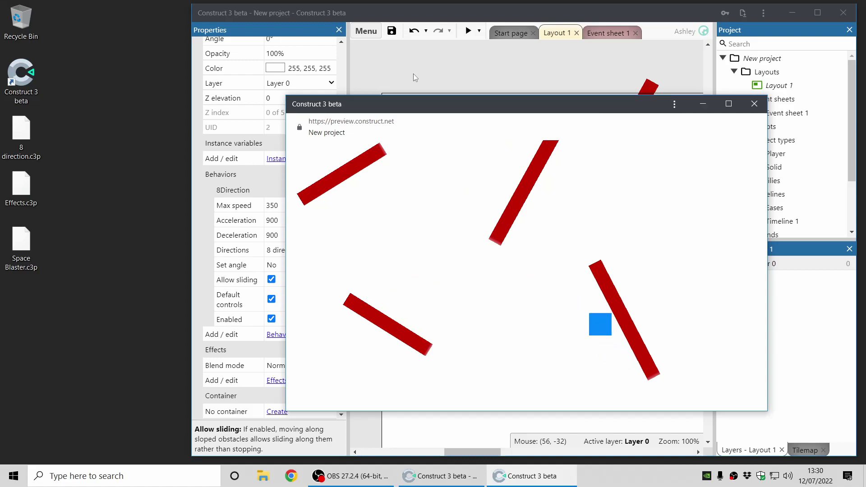
{"action": "key", "text": "Left"}
{"action": "key", "text": "Up"}
{"action": "key", "text": "Right"}
{"action": "key", "text": "Down"}
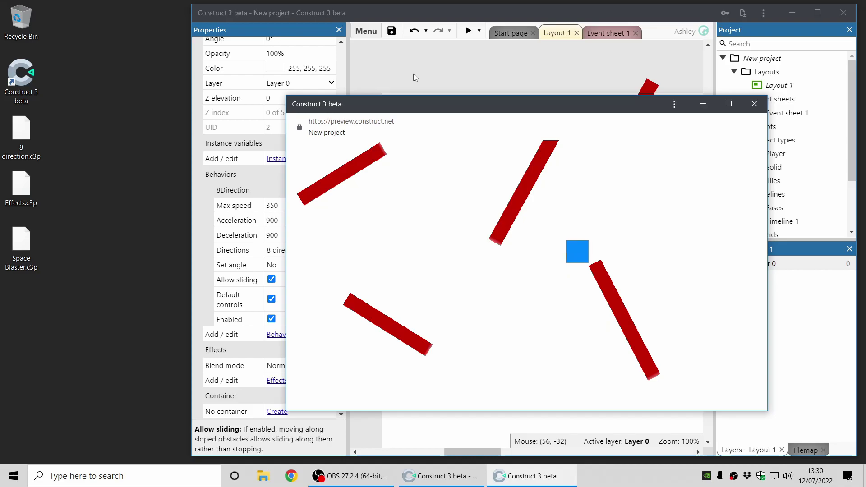
{"action": "key", "text": "Left"}
{"action": "key", "text": "Up"}
{"action": "key", "text": "Right"}
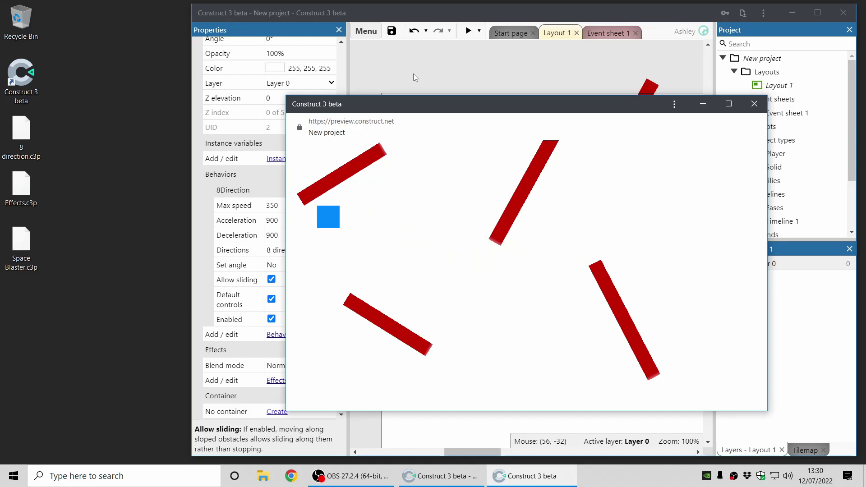
{"action": "key", "text": "Right"}
{"action": "key", "text": "Up"}
{"action": "key", "text": "Down"}
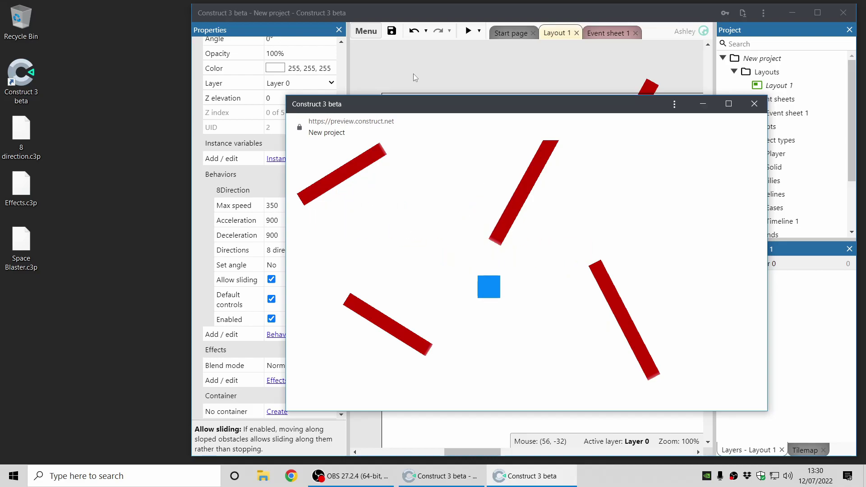
{"action": "key", "text": "Right"}
{"action": "key", "text": "Up"}
{"action": "key", "text": "Left"}
{"action": "key", "text": "Up"}
{"action": "key", "text": "Right"}
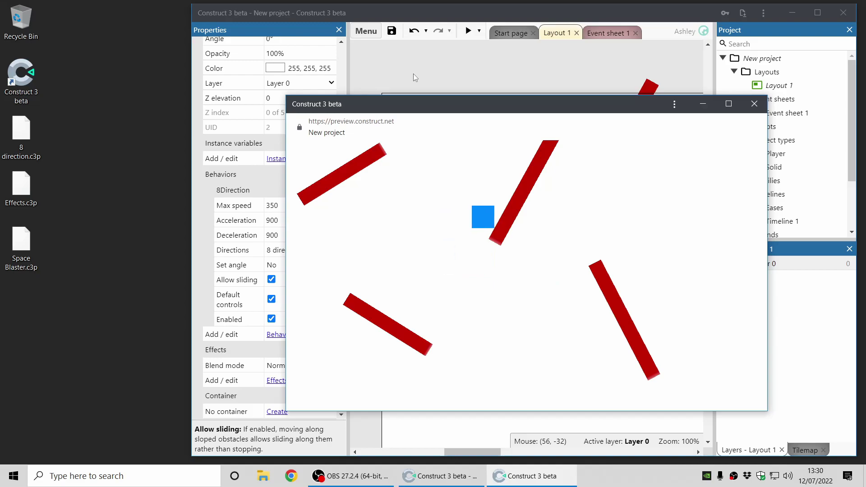
{"action": "key", "text": "Up"}
{"action": "key", "text": "Down"}
{"action": "key", "text": "Right"}
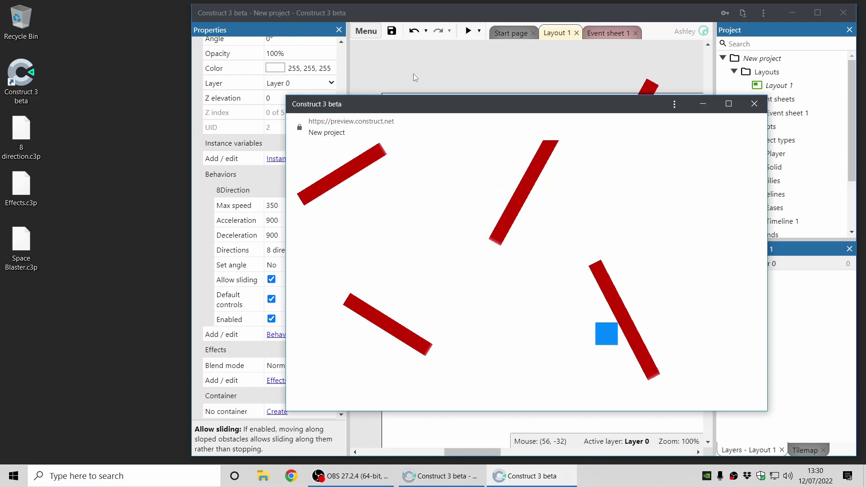
{"action": "key", "text": "Left"}
{"action": "key", "text": "Up"}
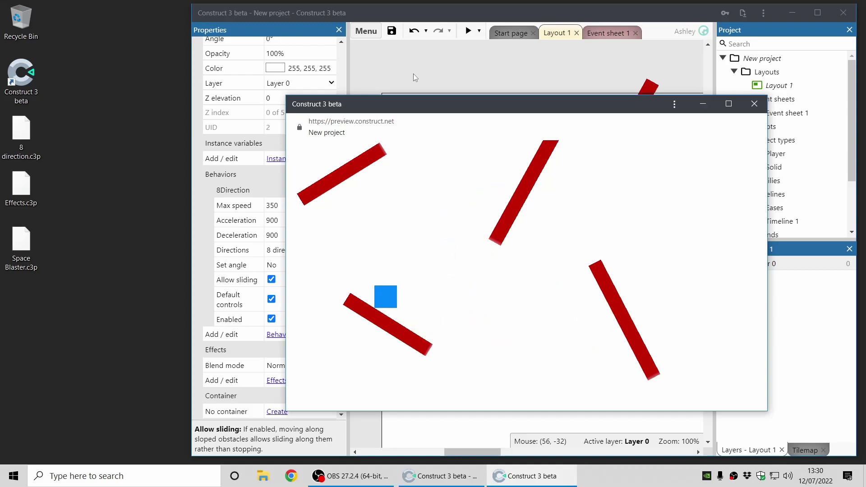
- Close the preview and the 8 direction project window, confirm Leave, and pick Effects.c3p
{"action": "left_click", "coordinate": [754, 104]}
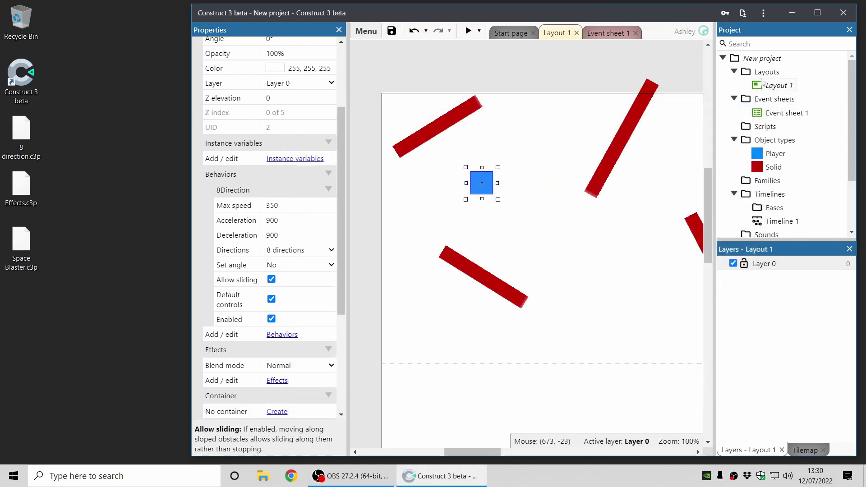
{"action": "left_click", "coordinate": [844, 13]}
{"action": "left_click", "coordinate": [586, 80]}
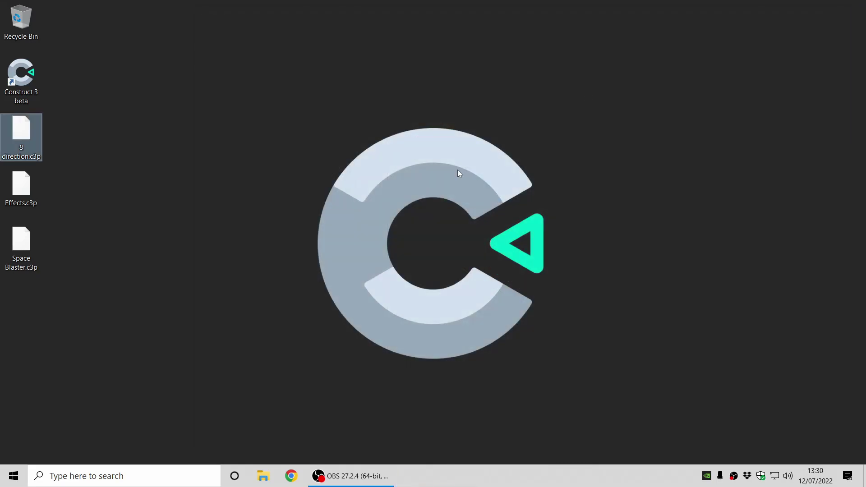
{"action": "left_click", "coordinate": [21, 187]}
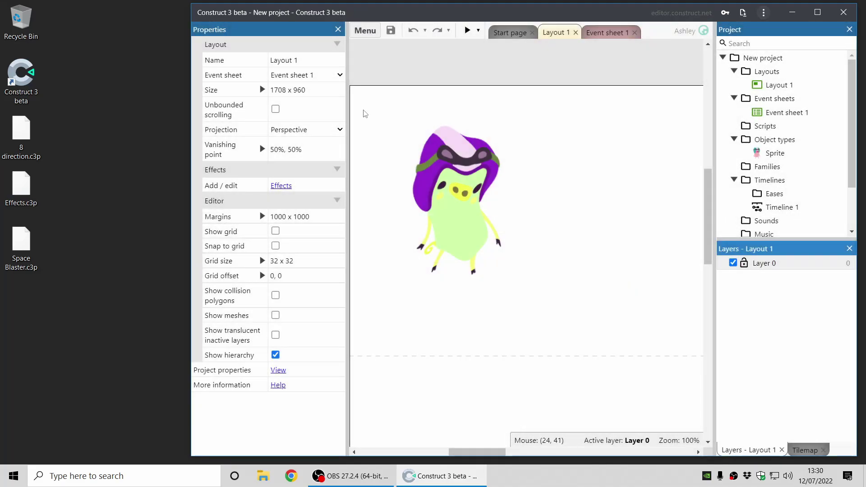
{"action": "left_click", "coordinate": [483, 206]}
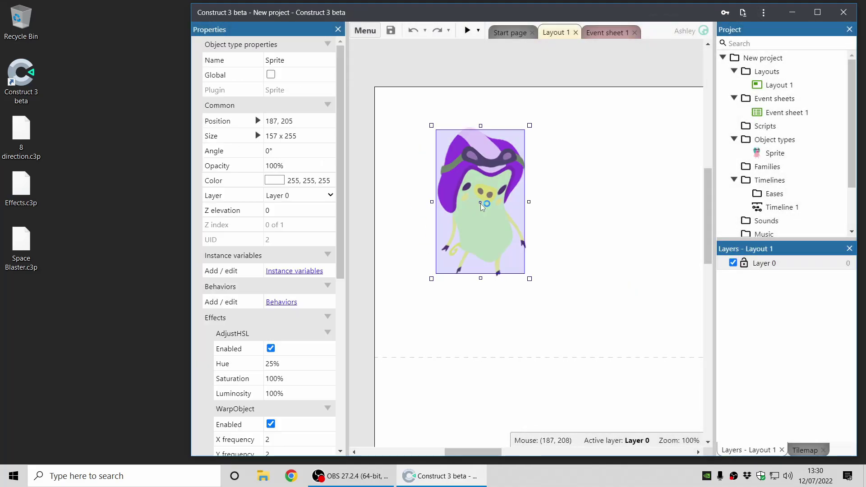
{"action": "scroll", "coordinate": [290, 295], "scroll_direction": "down", "scroll_amount": 5}
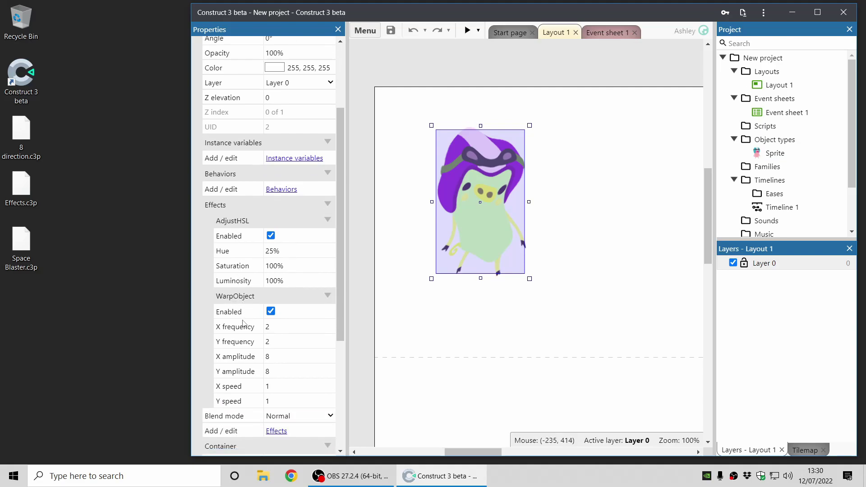
{"action": "left_click", "coordinate": [298, 315]}
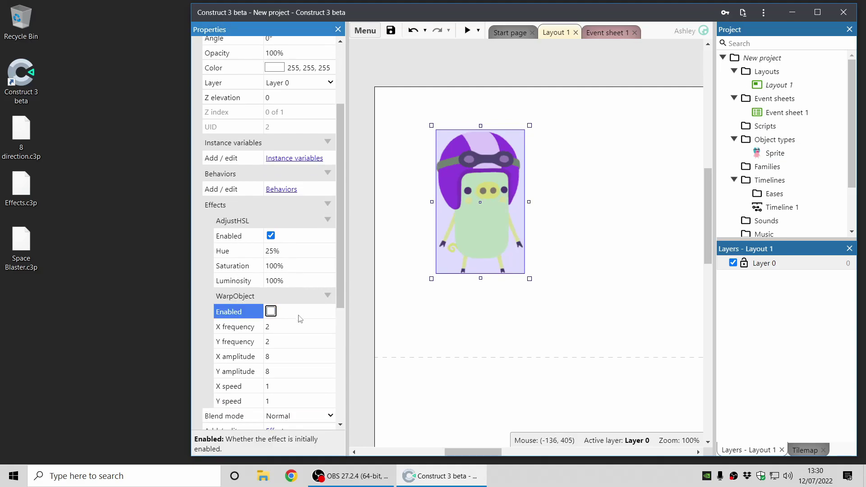
{"action": "left_click", "coordinate": [298, 240]}
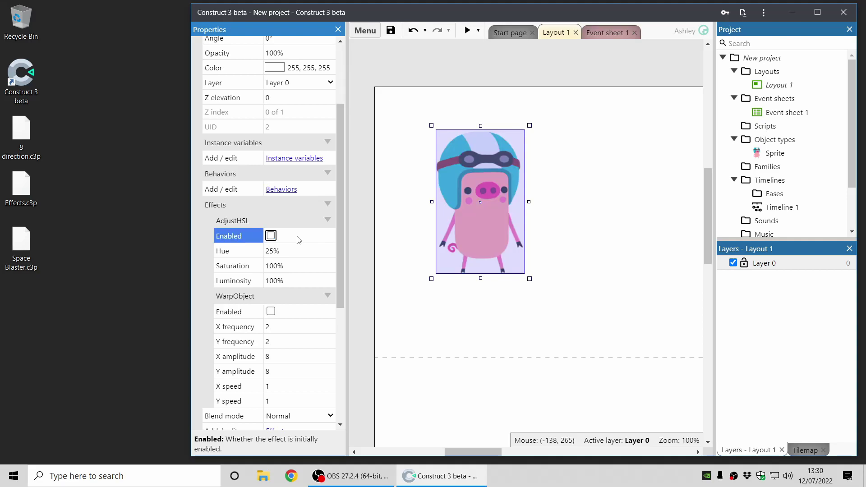
{"action": "left_click", "coordinate": [298, 239]}
{"action": "left_click", "coordinate": [289, 317]}
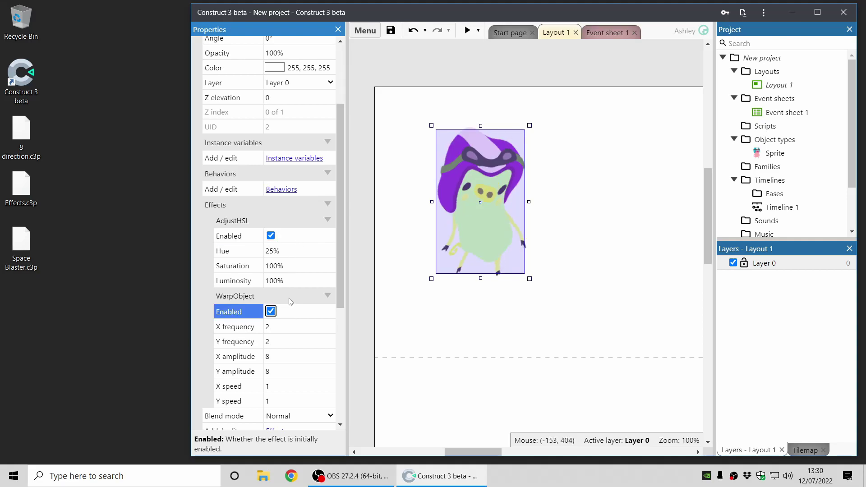
{"action": "left_click", "coordinate": [289, 238]}
{"action": "left_click", "coordinate": [292, 241]}
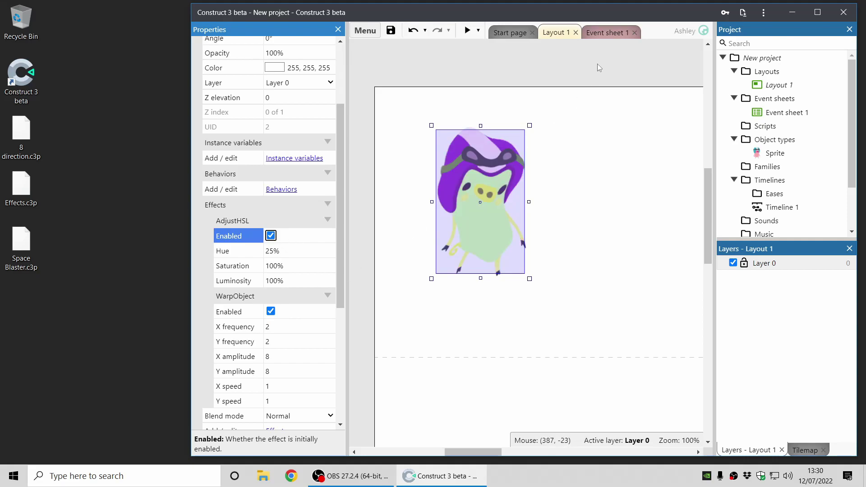
- Add a Sprite Set effect parameter action on On start of layout, targeting effect AdjustHSL
{"action": "left_click", "coordinate": [608, 32]}
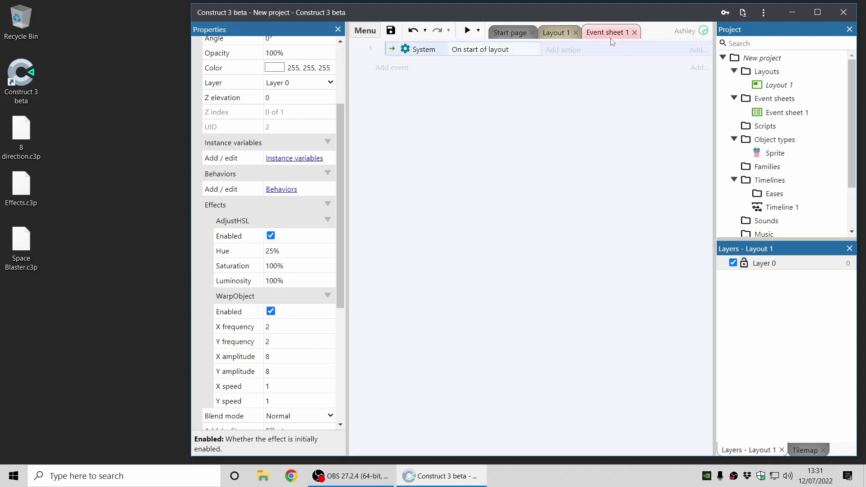
{"action": "left_click", "coordinate": [562, 51]}
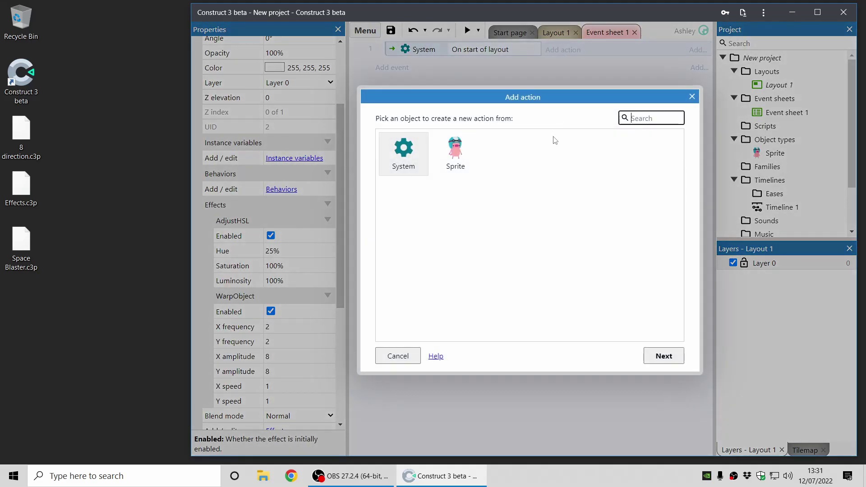
{"action": "double_click", "coordinate": [455, 155]}
{"action": "scroll", "coordinate": [587, 271], "scroll_direction": "down", "scroll_amount": 3}
{"action": "double_click", "coordinate": [573, 253]}
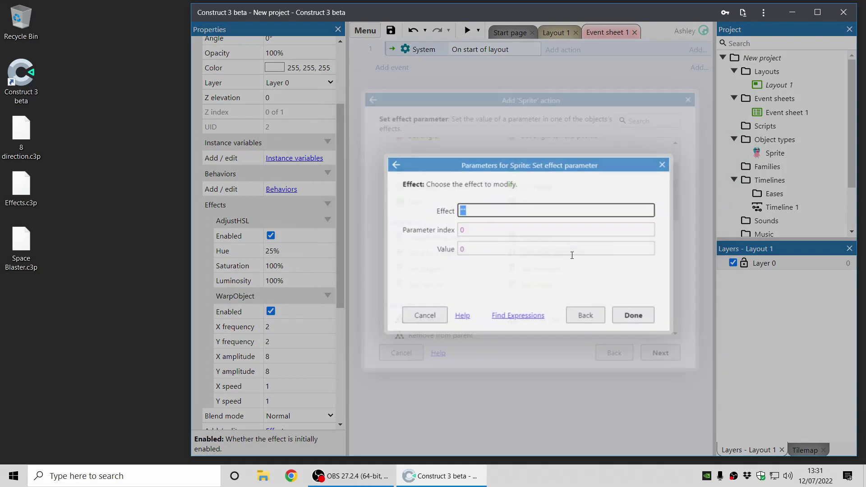
{"action": "type", "text": "\""}
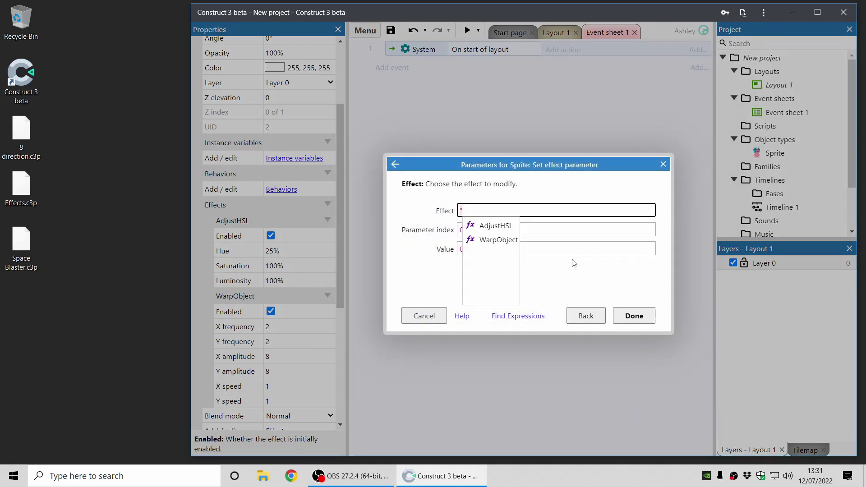
{"action": "left_click", "coordinate": [503, 226]}
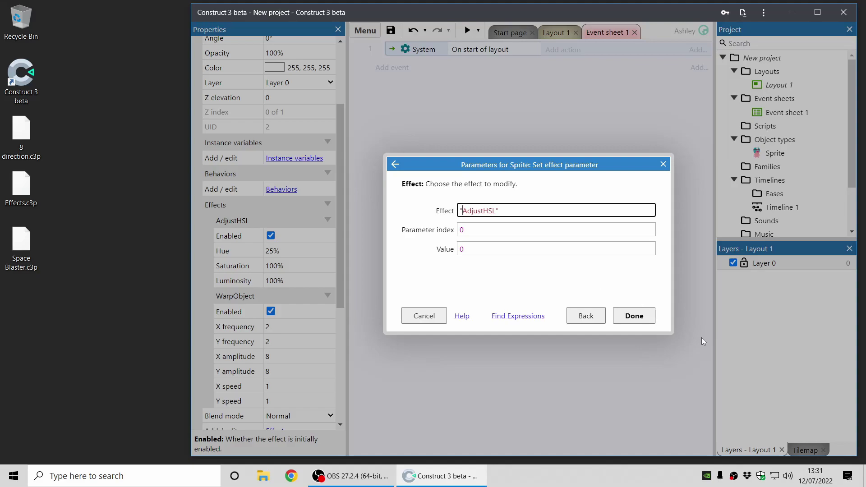
{"action": "left_click", "coordinate": [635, 316]}
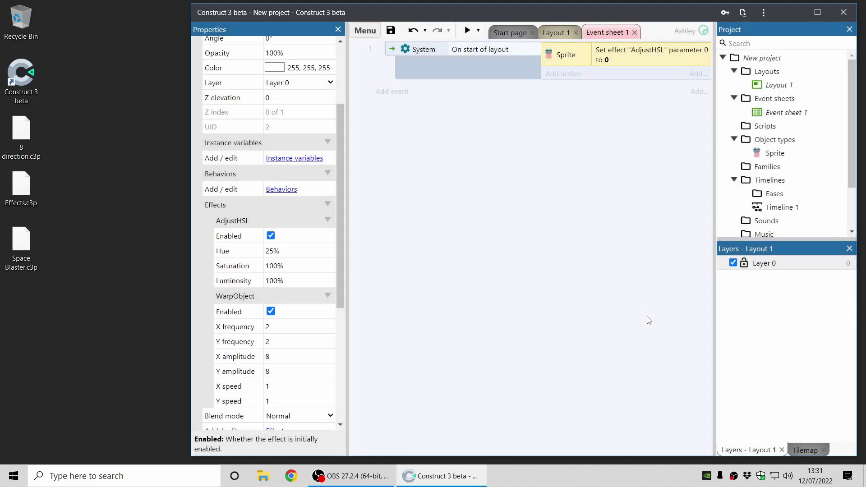
- Leave the Effects project and open Space Blaster.c3p from the desktop
{"action": "left_click", "coordinate": [844, 13]}
{"action": "left_click", "coordinate": [580, 75]}
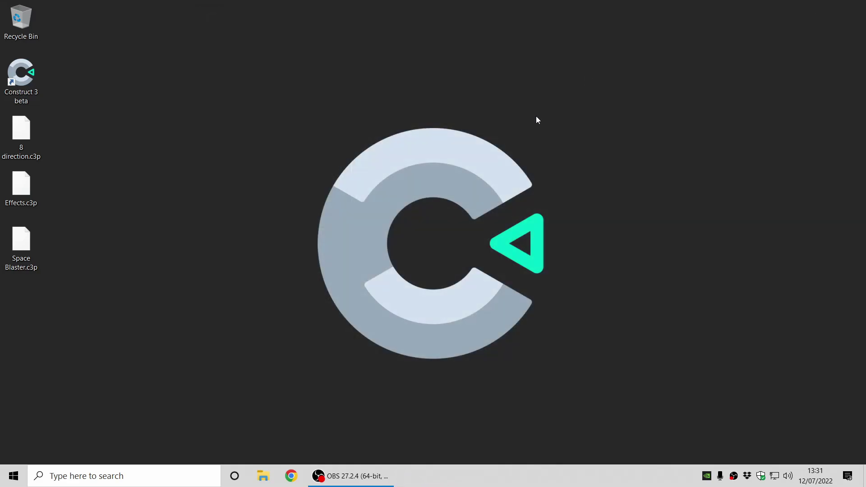
{"action": "double_click", "coordinate": [22, 248]}
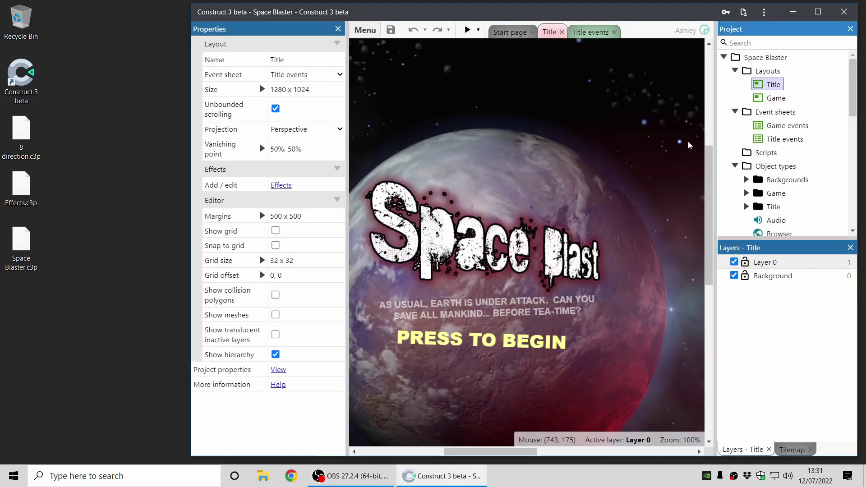
{"action": "left_click", "coordinate": [479, 31]}
- Debug the Title layout in a widened window, toggling Hide unused to compare the object lists
{"action": "left_click", "coordinate": [498, 65]}
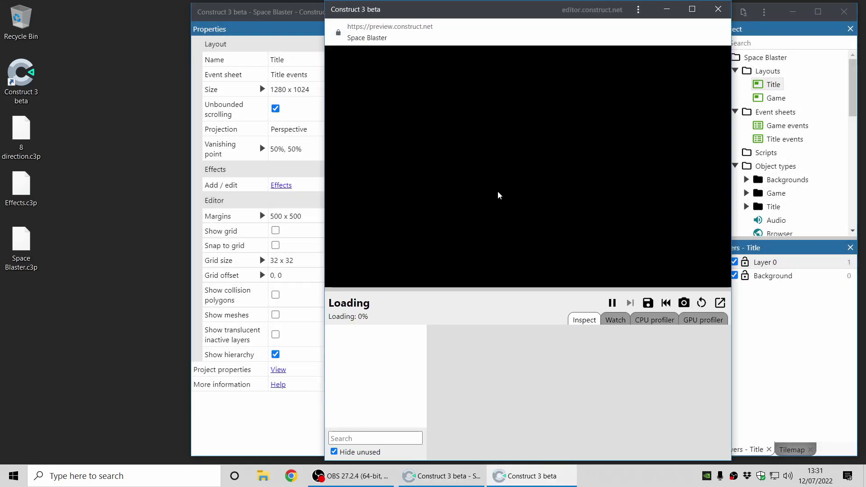
{"action": "left_click_drag", "start_coordinate": [324, 220], "coordinate": [165, 257]}
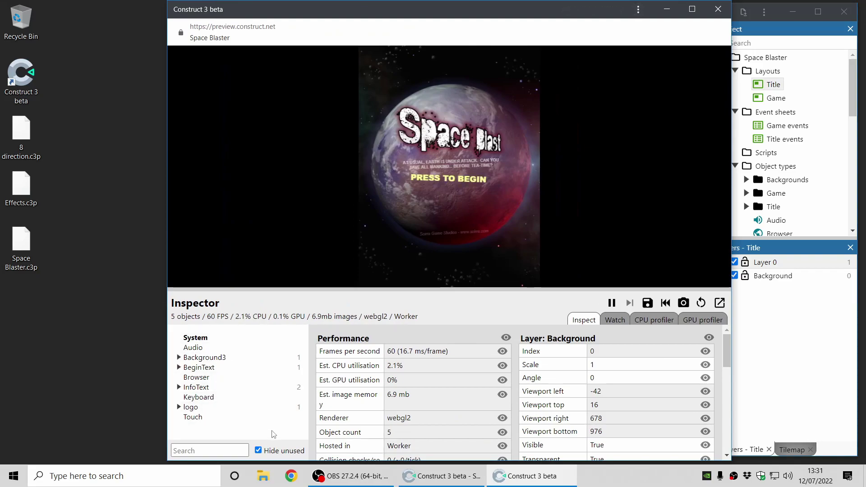
{"action": "left_click", "coordinate": [287, 454]}
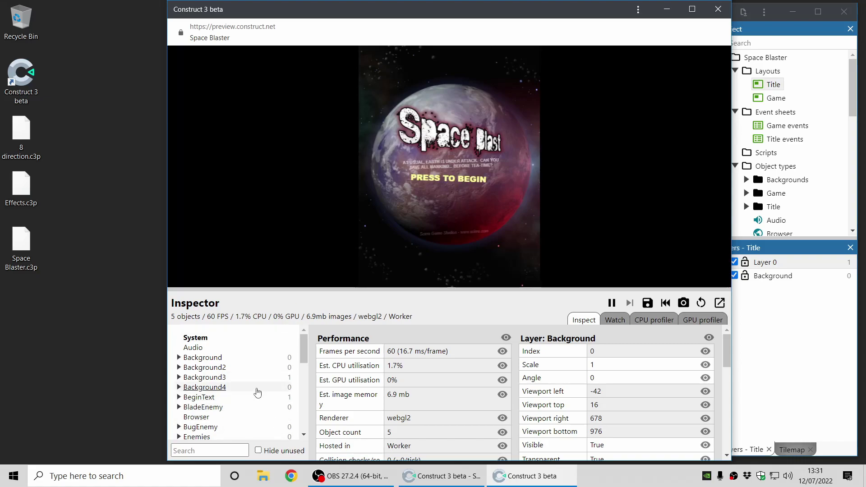
{"action": "scroll", "coordinate": [257, 391], "scroll_direction": "down", "scroll_amount": 5}
{"action": "scroll", "coordinate": [255, 397], "scroll_direction": "down", "scroll_amount": 3}
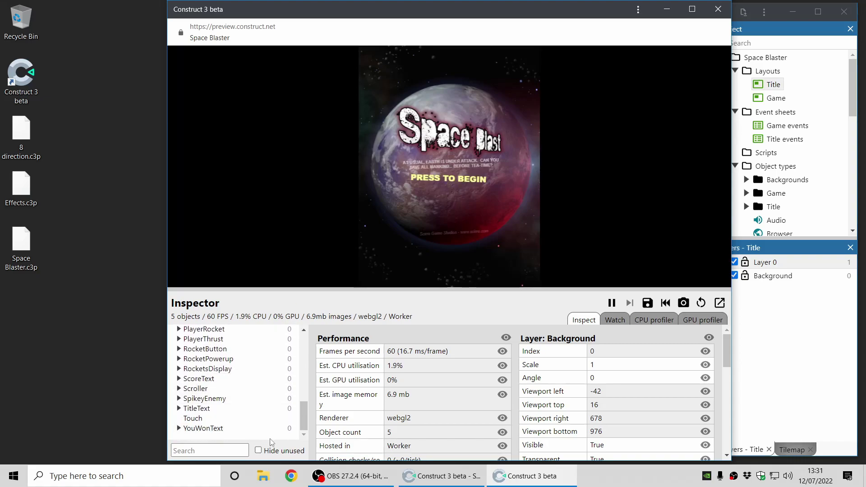
{"action": "left_click", "coordinate": [279, 451]}
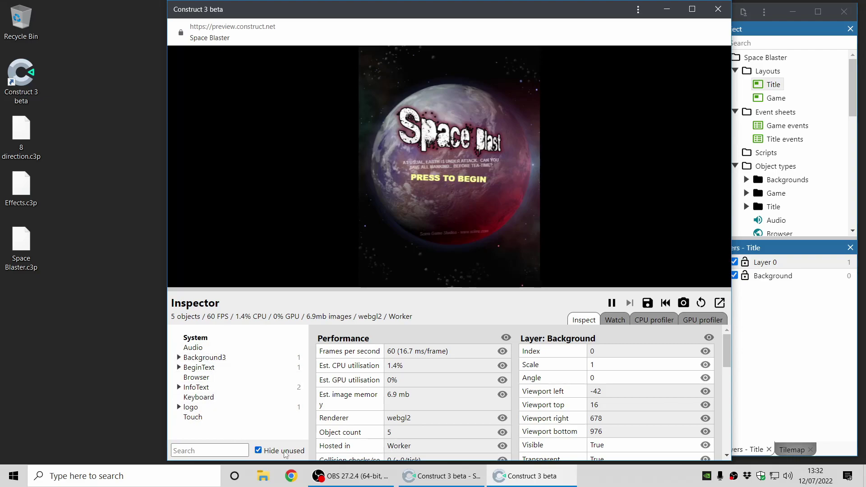
{"action": "left_click", "coordinate": [258, 451]}
- Search the inspector for 'begin', inspect BeginText, clear the search, and close the debugger
{"action": "left_click", "coordinate": [207, 451]}
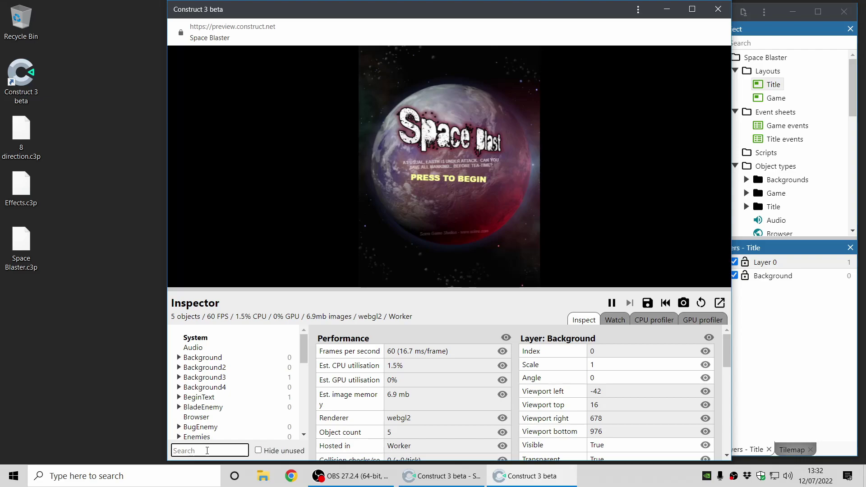
{"action": "type", "text": "begin"}
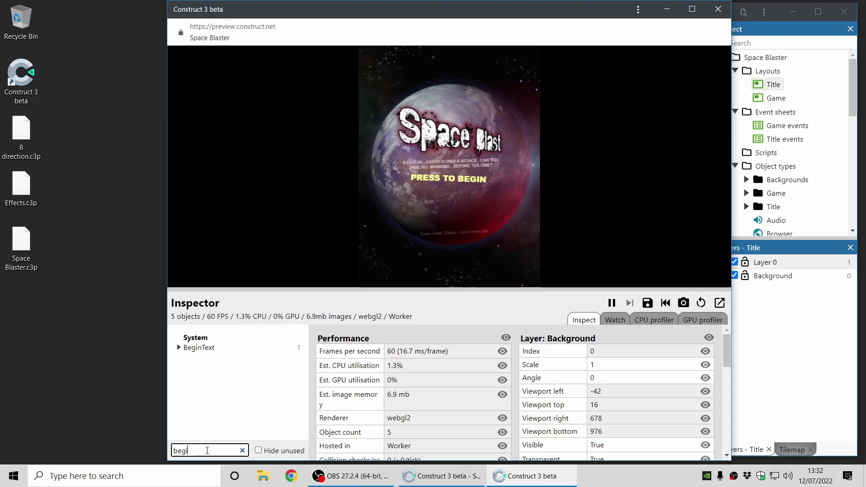
{"action": "left_click", "coordinate": [206, 351]}
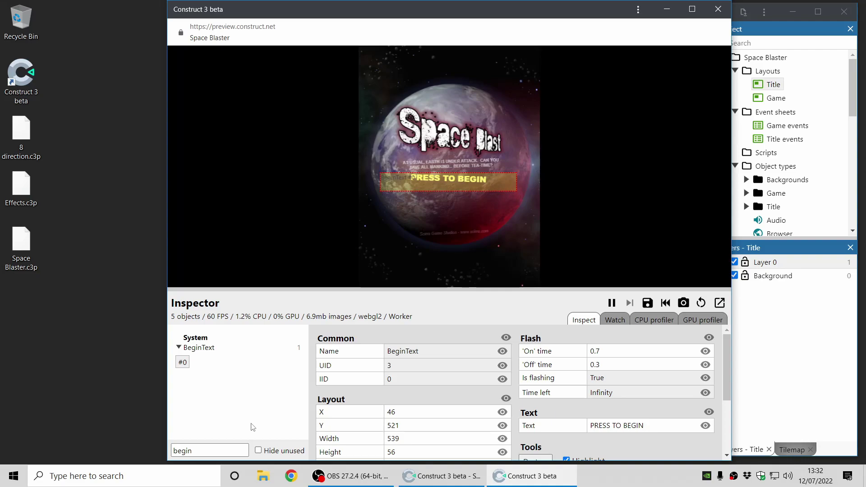
{"action": "left_click", "coordinate": [244, 450]}
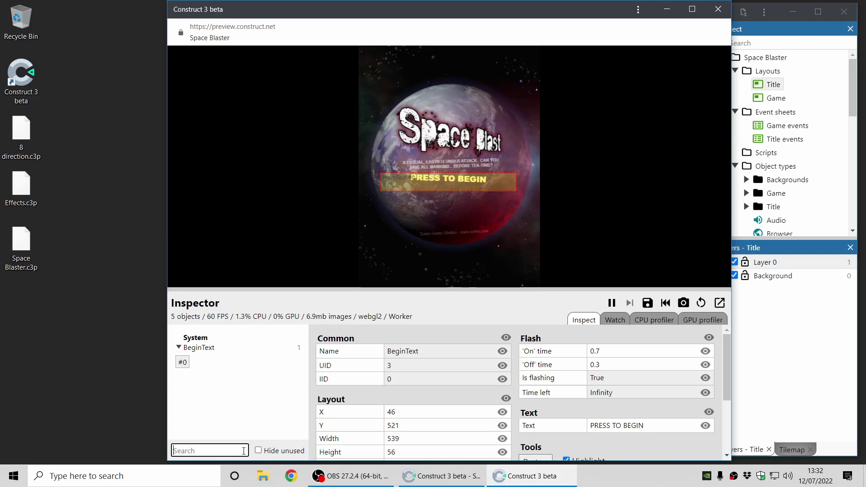
{"action": "left_click", "coordinate": [719, 9]}
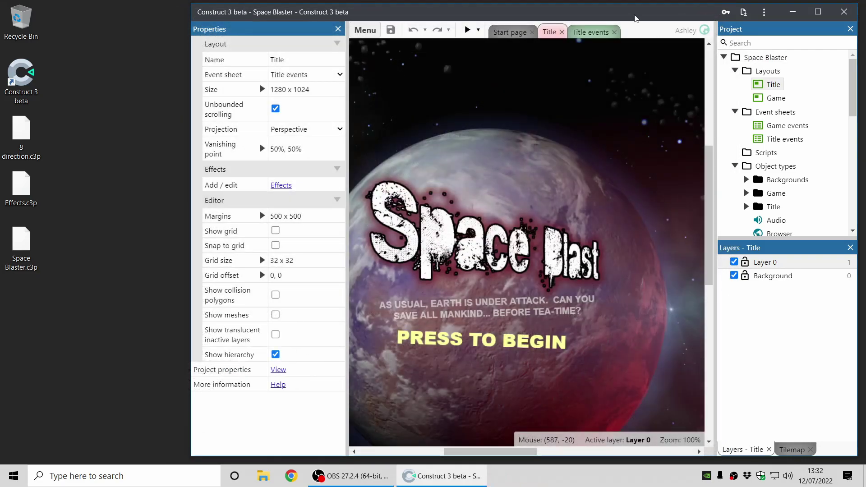